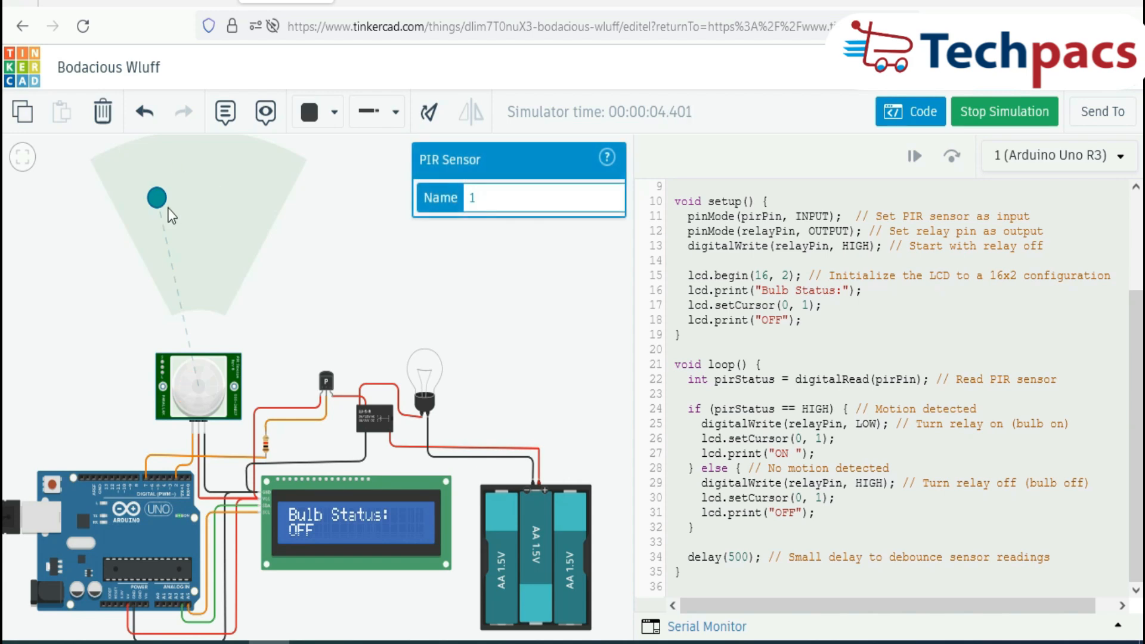
Move the simulated object inside the PIR sensor's detection area to test motion detection
{"action": "left_click_drag", "start_coordinate": [163, 209], "coordinate": [180, 205]}
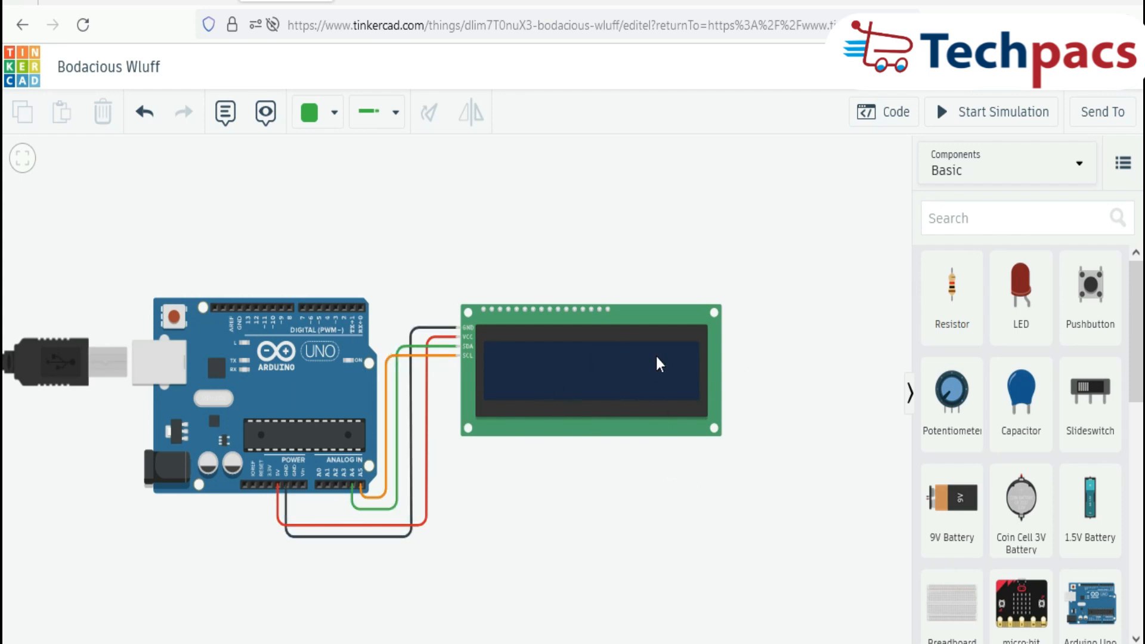
Find the PIR sensor in the component library and place it above the Arduino Uno
{"action": "left_click", "coordinate": [989, 219]}
{"action": "type", "text": "pir"}
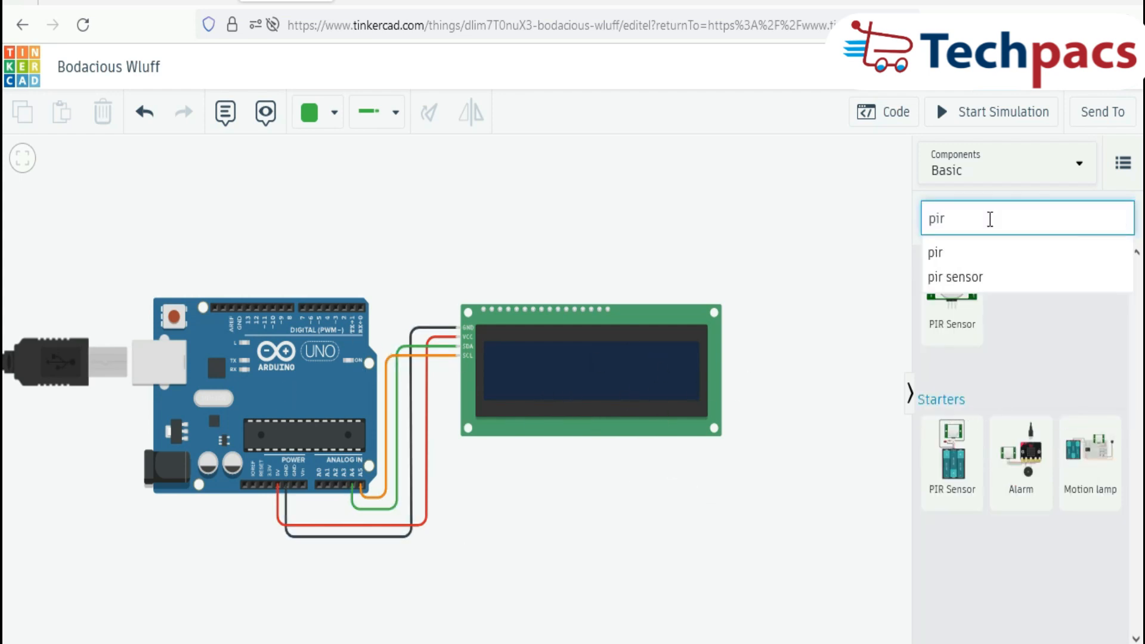
{"action": "key", "text": "Down"}
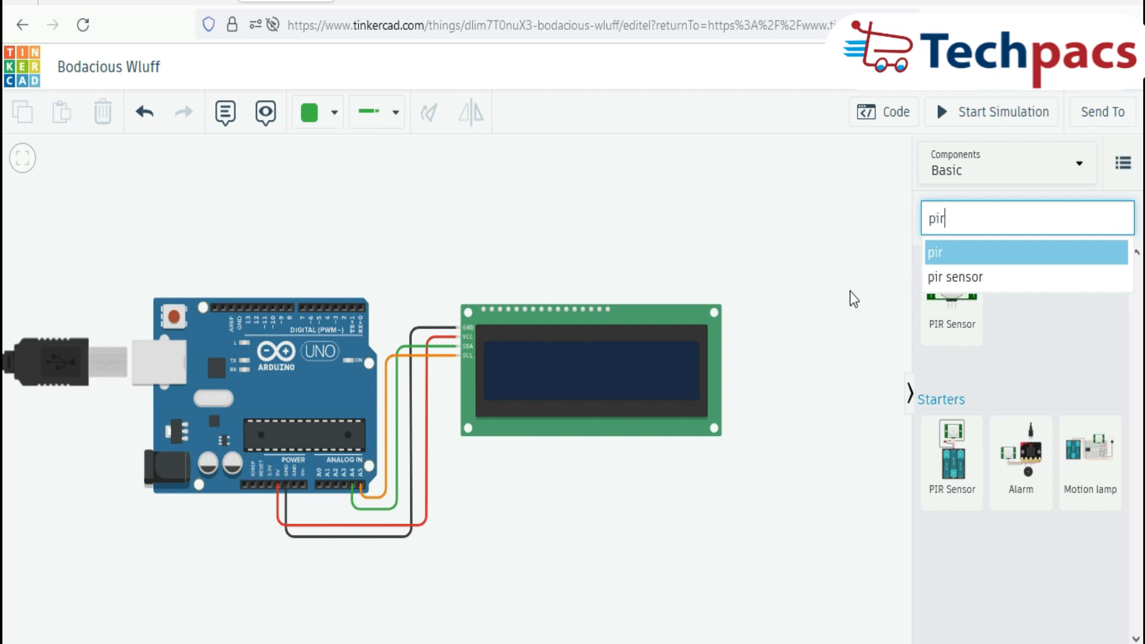
{"action": "left_click", "coordinate": [951, 276]}
{"action": "left_click", "coordinate": [955, 285]}
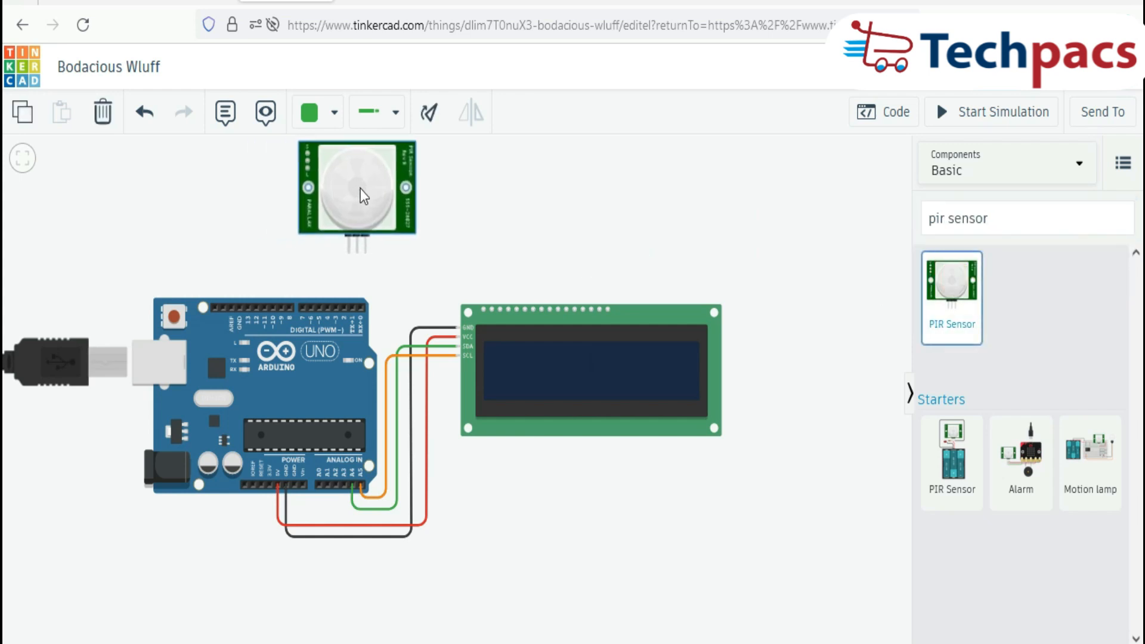
{"action": "left_click", "coordinate": [374, 181]}
Wire the PIR sensor's middle power pin to the LCD's VCC pin, straighten the bend and colour the wire red
{"action": "left_click_drag", "start_coordinate": [473, 520], "coordinate": [470, 601]}
{"action": "left_click", "coordinate": [371, 325]}
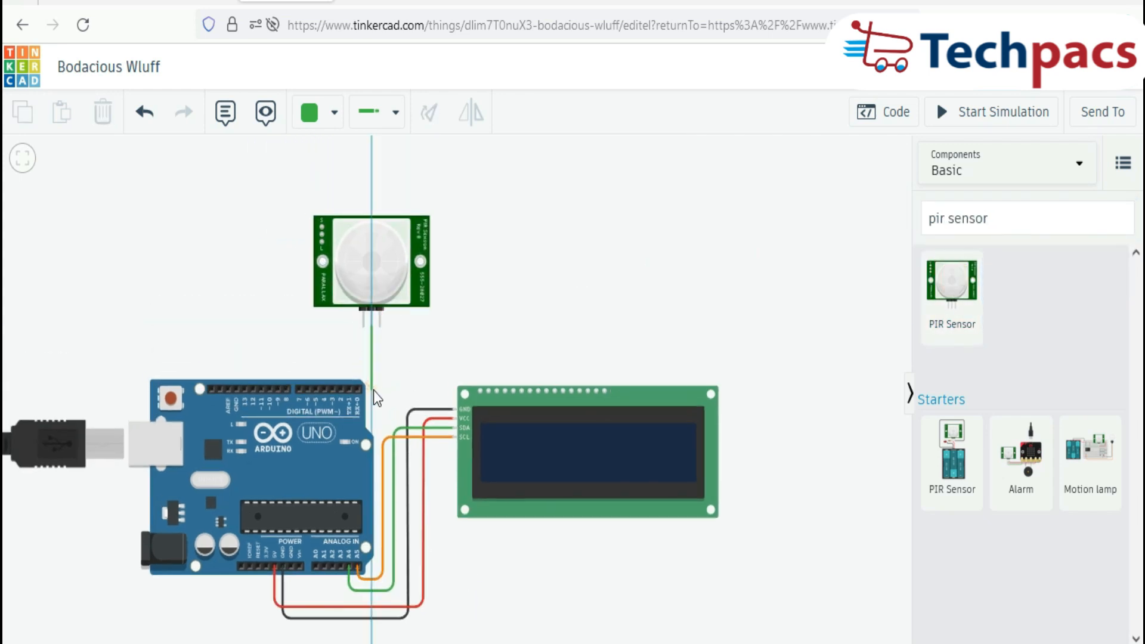
{"action": "left_click", "coordinate": [370, 422]}
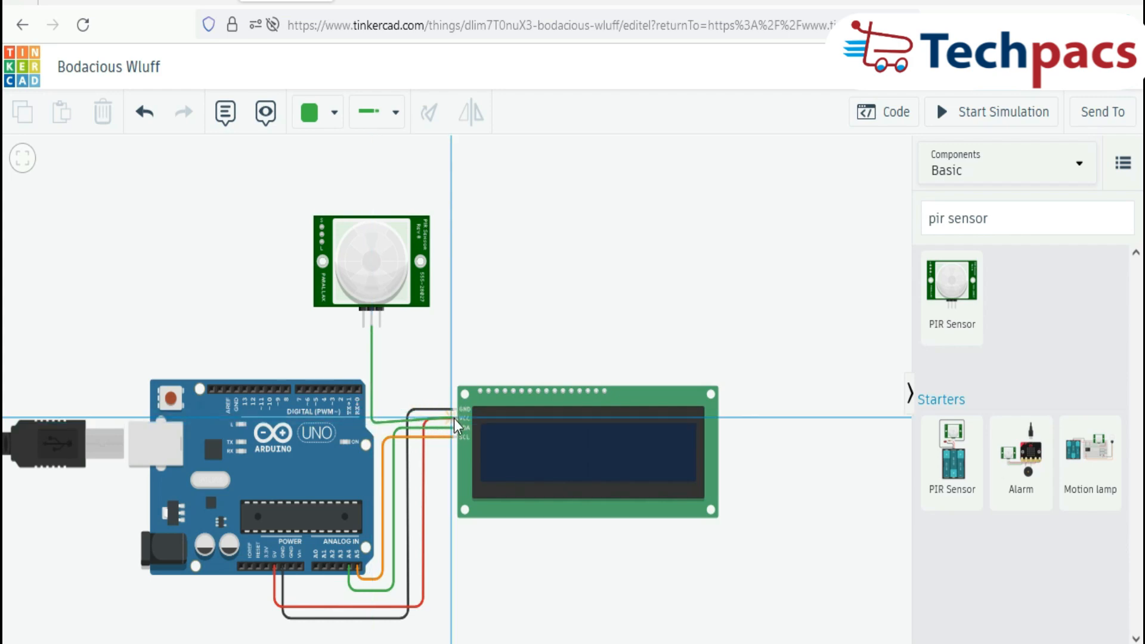
{"action": "left_click", "coordinate": [451, 419]}
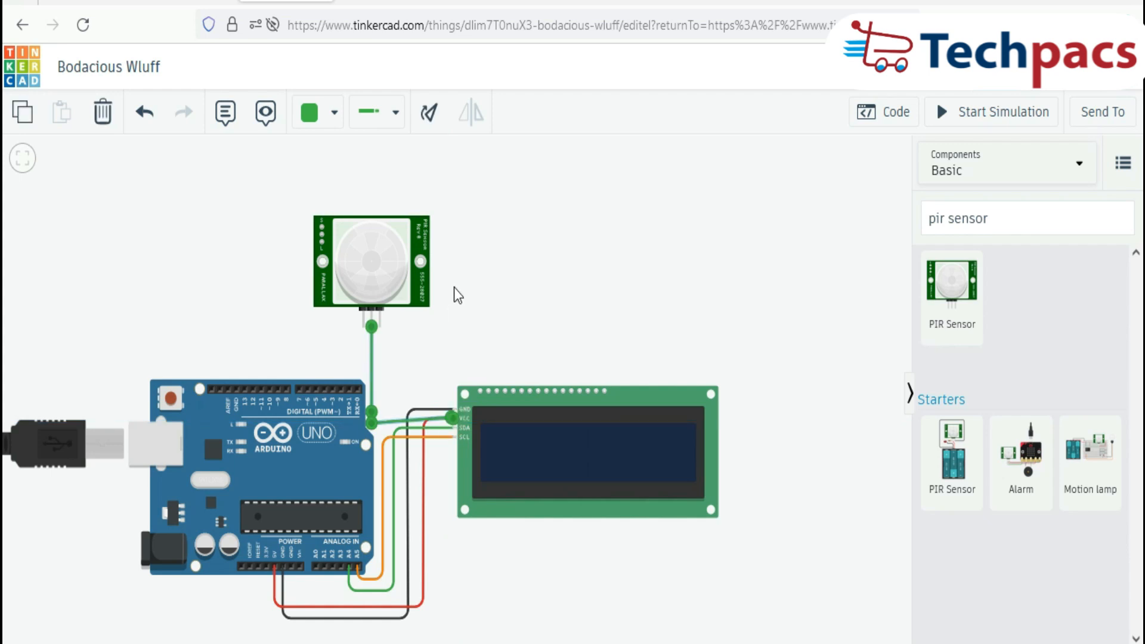
{"action": "left_click_drag", "start_coordinate": [378, 424], "coordinate": [372, 417]}
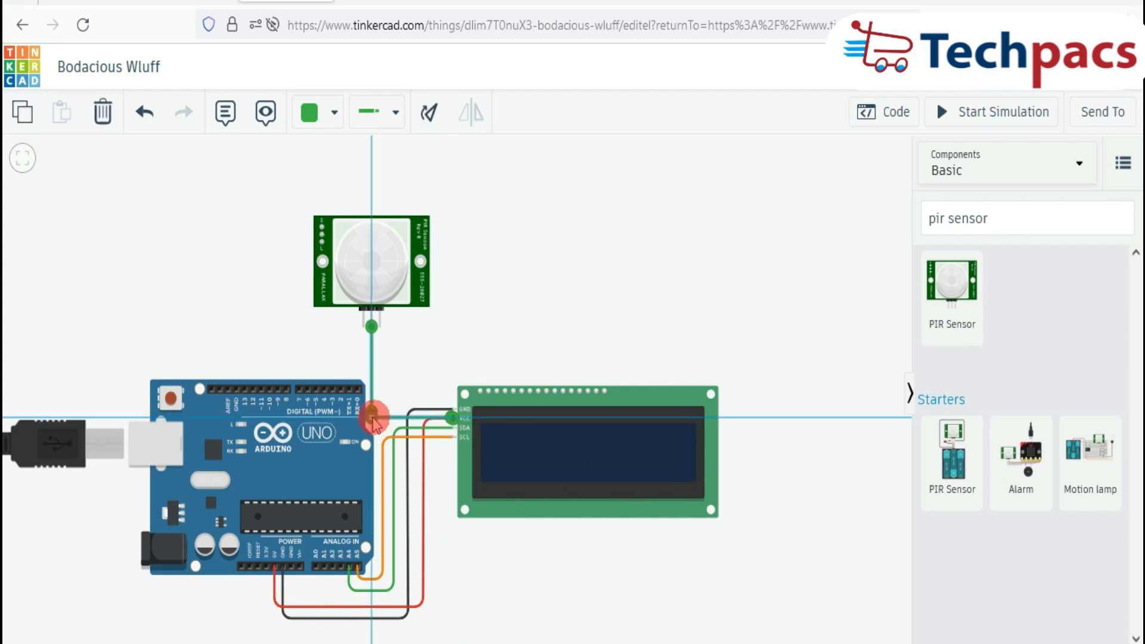
{"action": "left_click", "coordinate": [310, 112]}
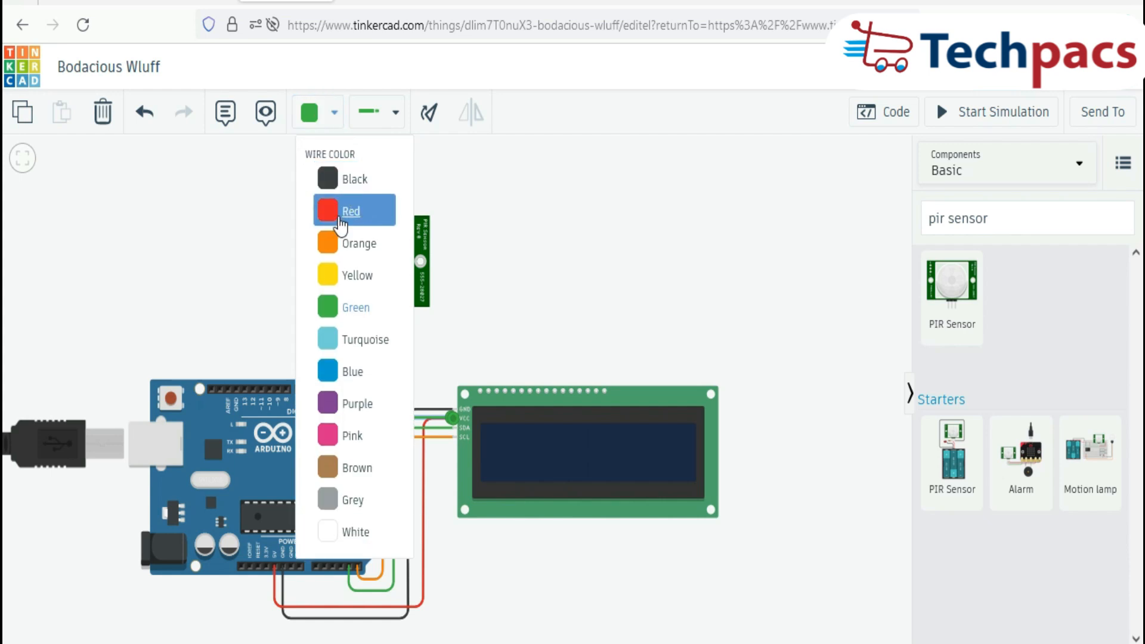
{"action": "left_click", "coordinate": [340, 209]}
{"action": "left_click", "coordinate": [638, 238]}
Wire the PIR sensor's ground pin to the LCD's GND pin and colour the wire black
{"action": "left_click", "coordinate": [380, 409]}
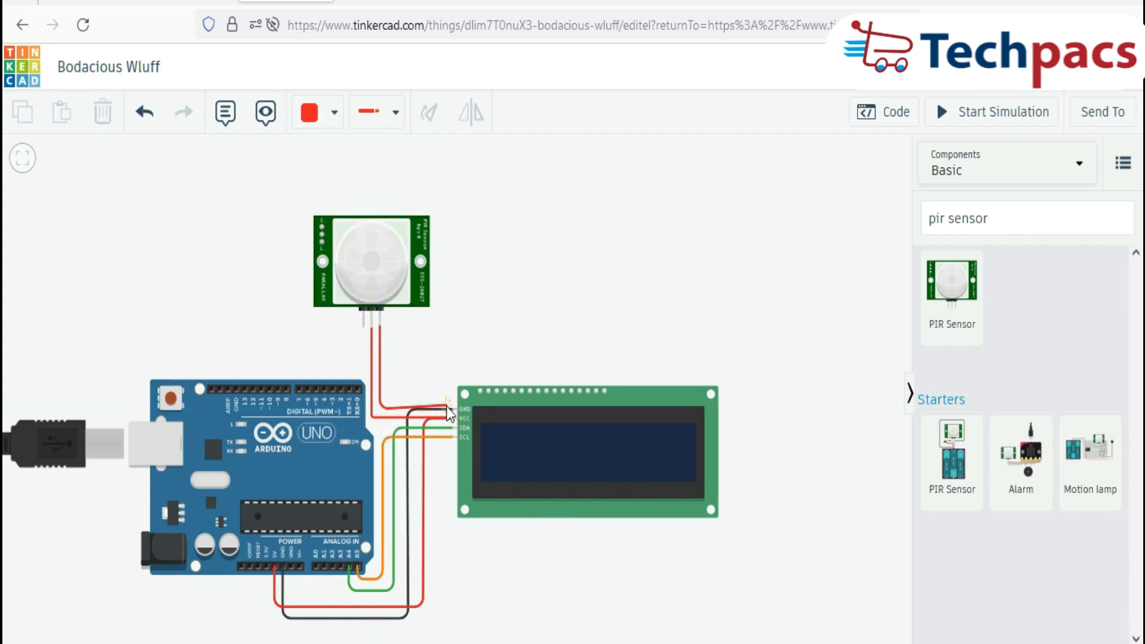
{"action": "left_click", "coordinate": [453, 409]}
{"action": "left_click", "coordinate": [498, 332]}
{"action": "left_click", "coordinate": [378, 332]}
{"action": "left_click", "coordinate": [325, 114]}
{"action": "left_click", "coordinate": [343, 177]}
{"action": "left_click", "coordinate": [662, 298]}
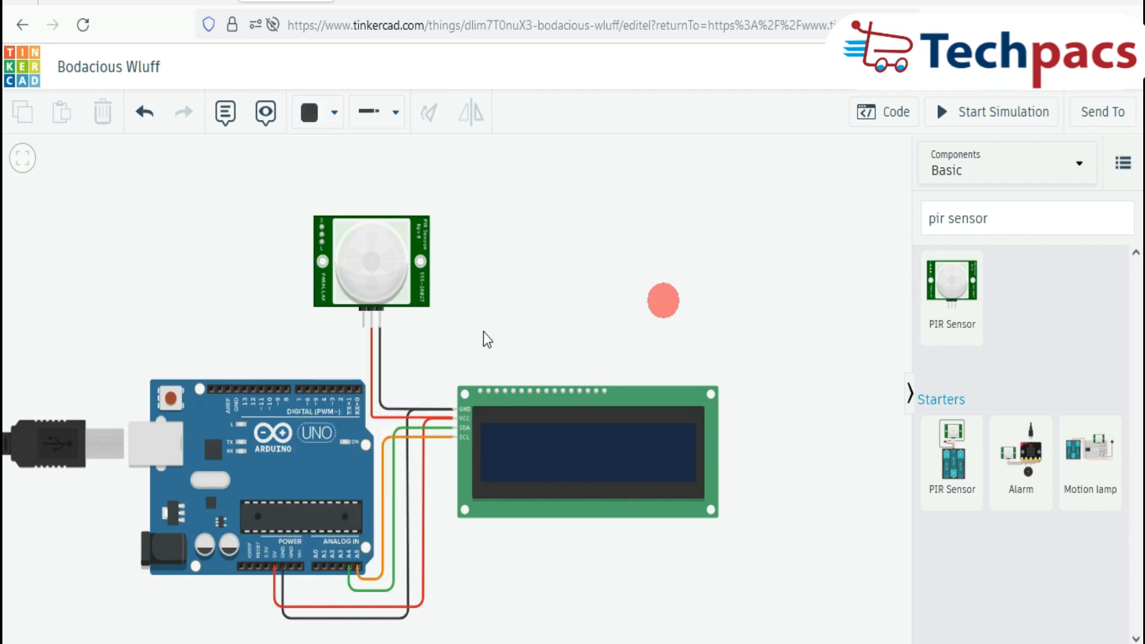
Wire the PIR sensor's signal pin to Arduino digital pin 2 and colour the wire orange
{"action": "left_click", "coordinate": [364, 322]}
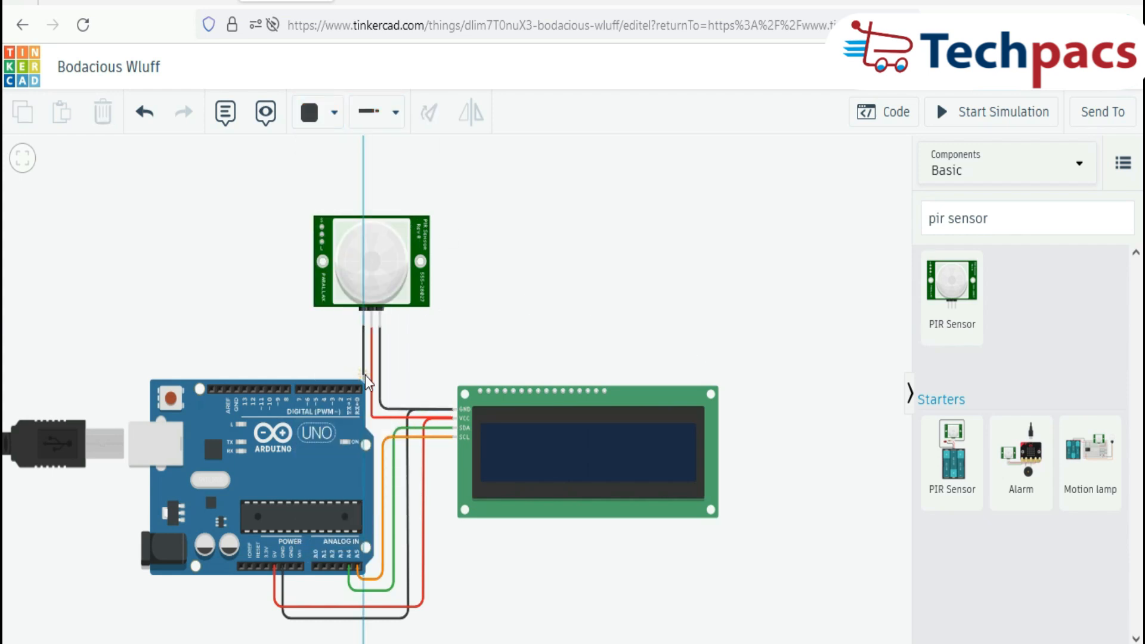
{"action": "left_click", "coordinate": [364, 372]}
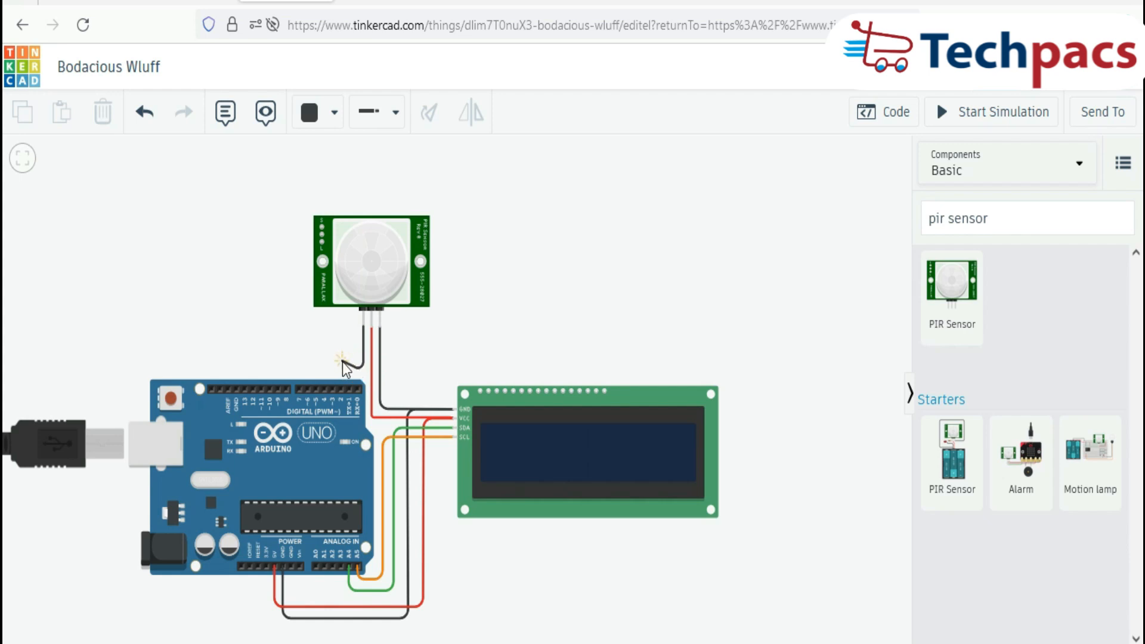
{"action": "left_click", "coordinate": [341, 375]}
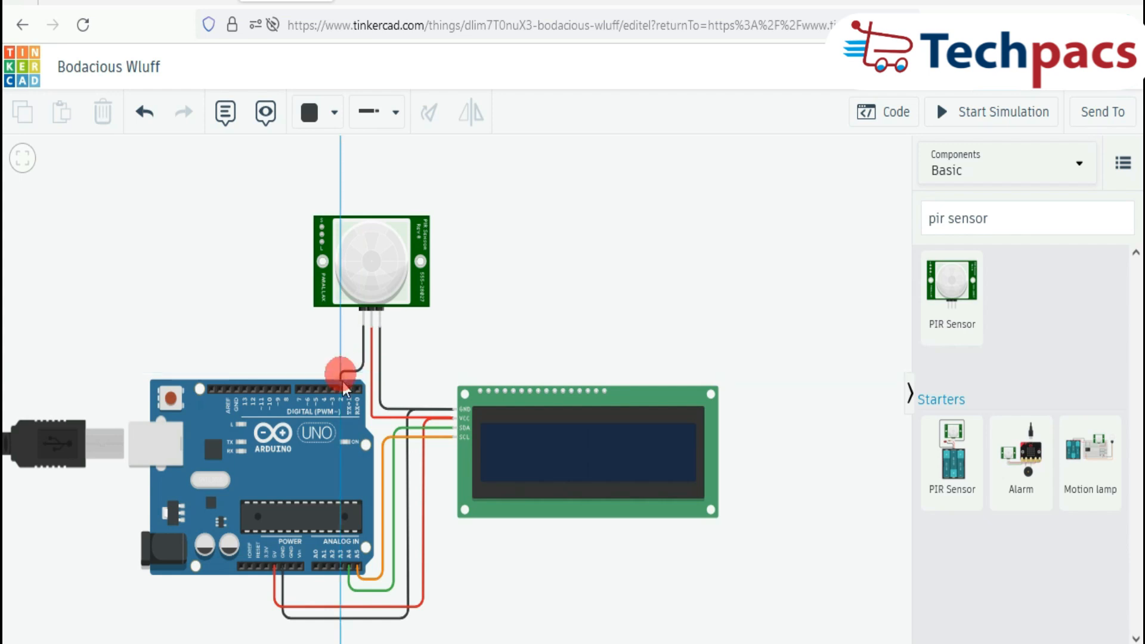
{"action": "left_click", "coordinate": [342, 388]}
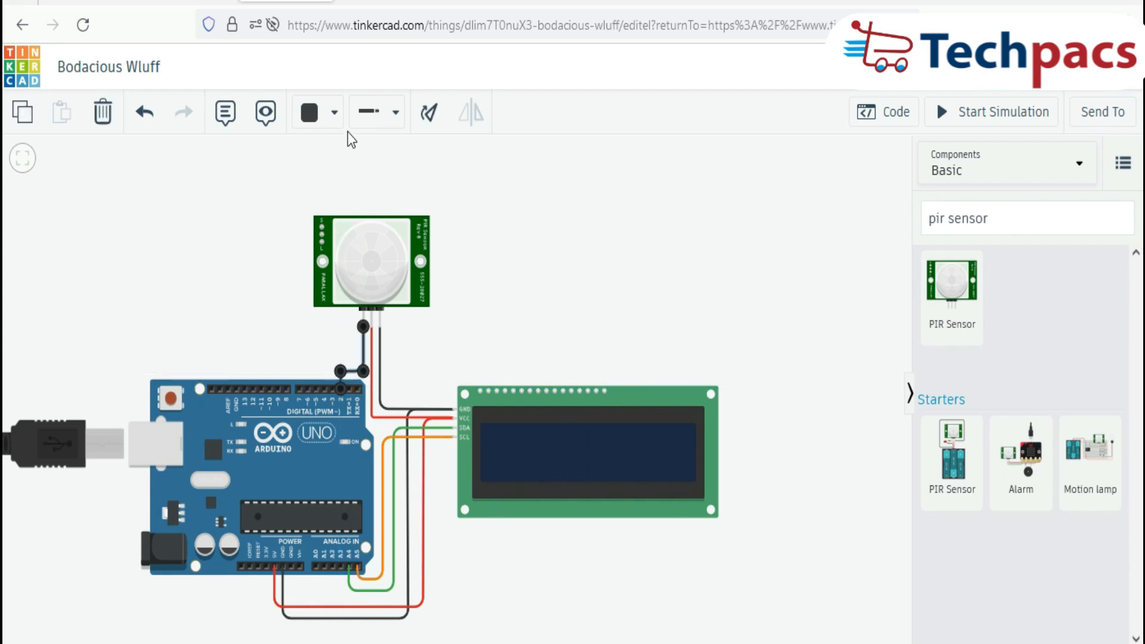
{"action": "left_click", "coordinate": [334, 113]}
{"action": "left_click", "coordinate": [331, 238]}
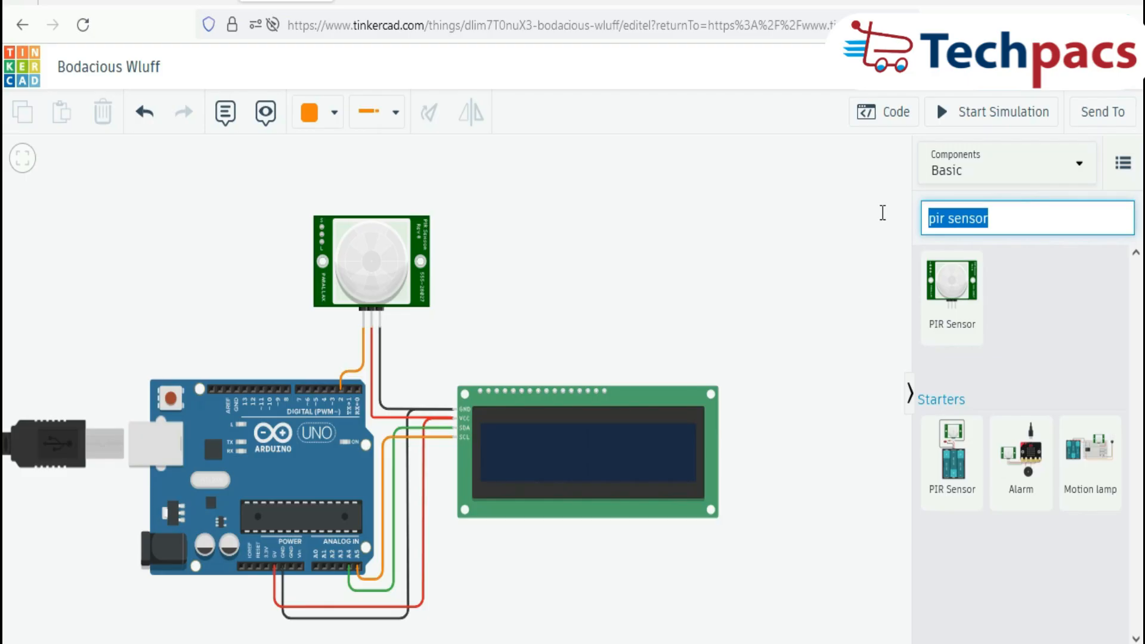
Add a PNP transistor and an SPDT relay above the LCD
{"action": "type", "text": "pnp"}
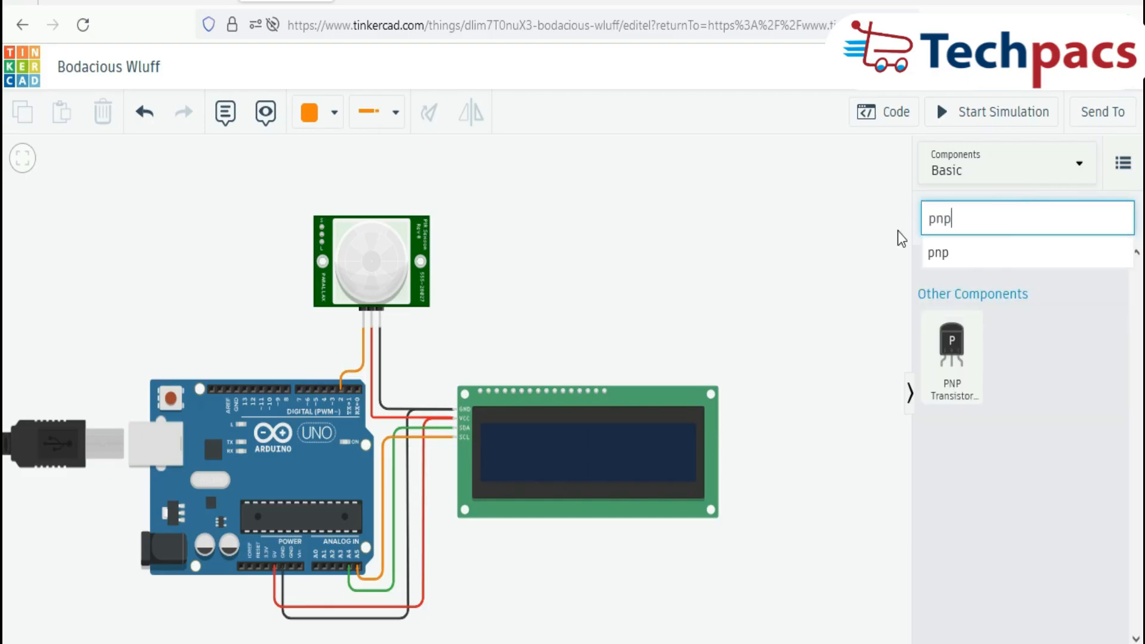
{"action": "left_click_drag", "start_coordinate": [950, 339], "coordinate": [544, 276]}
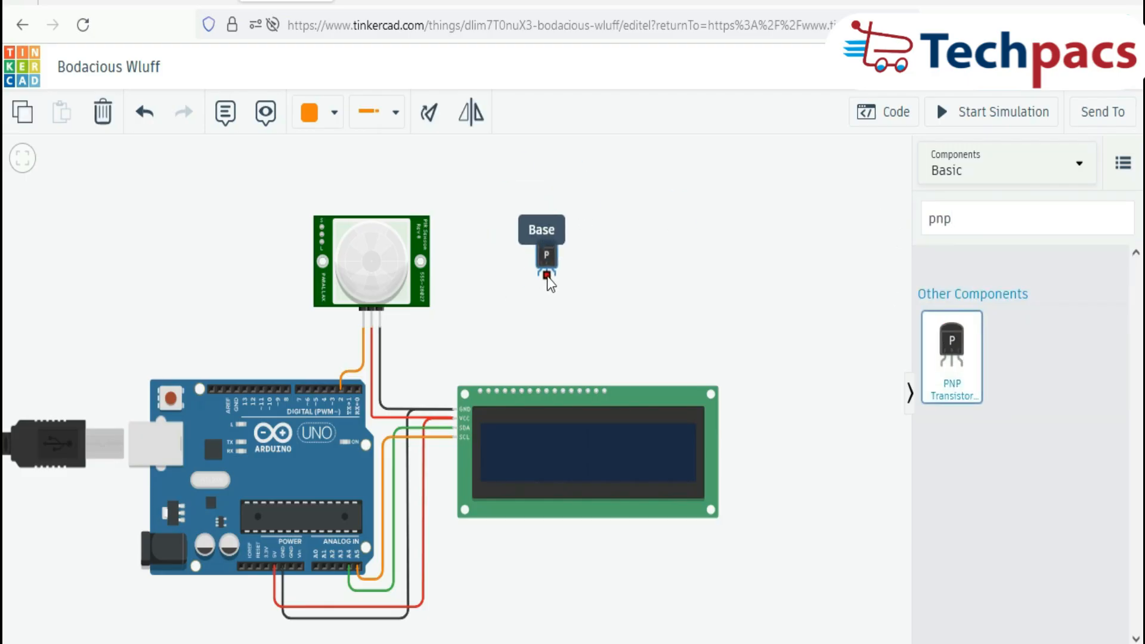
{"action": "left_click", "coordinate": [918, 220]}
{"action": "type", "text": "relay"}
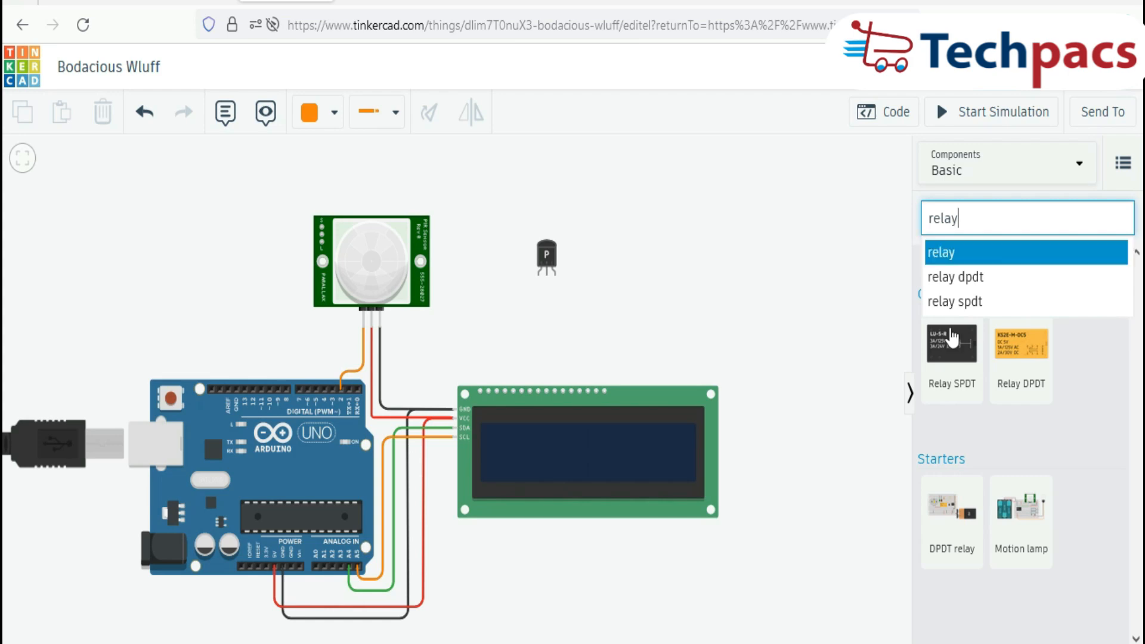
{"action": "left_click", "coordinate": [948, 341]}
{"action": "left_click_drag", "start_coordinate": [948, 343], "coordinate": [647, 251]}
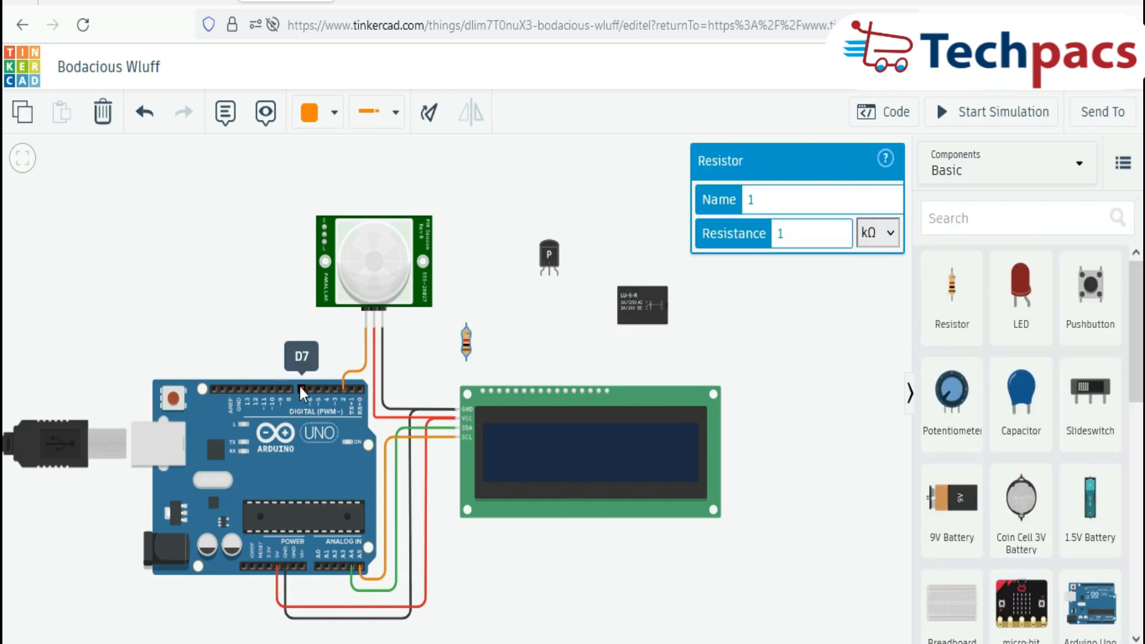
Wire Arduino pin D7 to Terminal 1 of the resistor with an orange wire
{"action": "left_click", "coordinate": [300, 388]}
{"action": "left_click", "coordinate": [301, 357]}
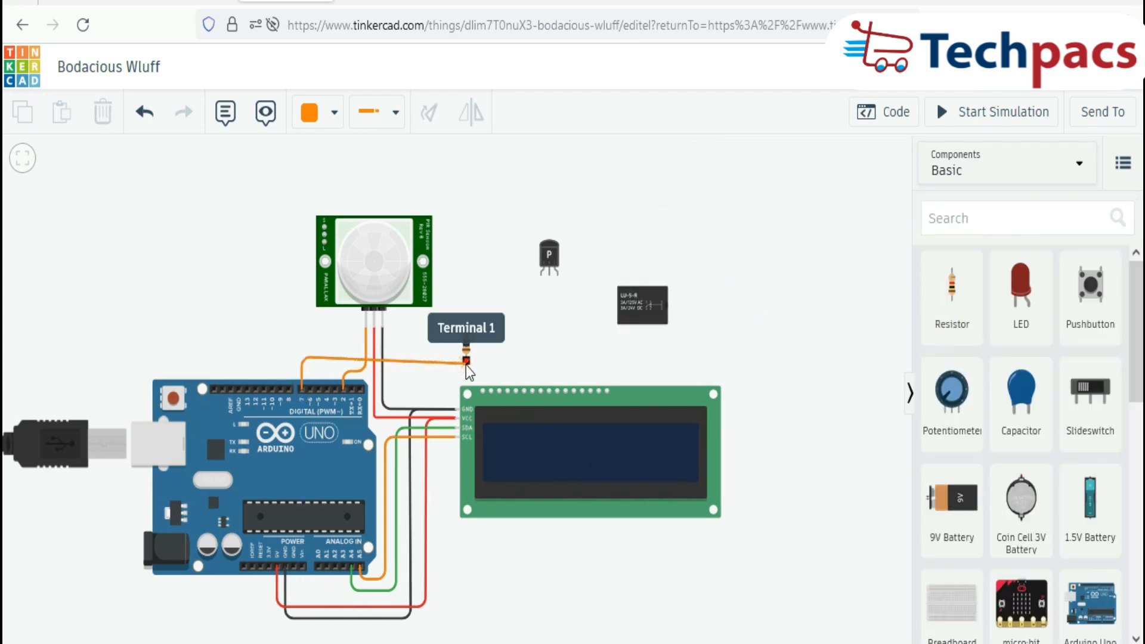
{"action": "left_click", "coordinate": [466, 361]}
Wire the PNP transistor's base to the resistor's upper terminal with an orange wire
{"action": "left_click", "coordinate": [546, 275]}
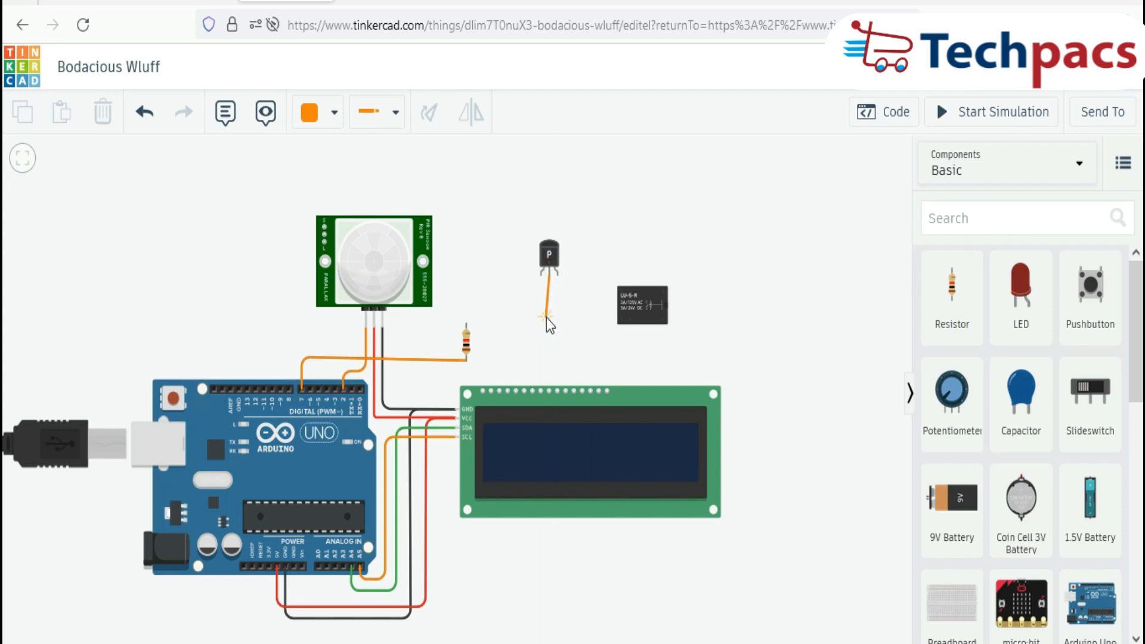
{"action": "left_click", "coordinate": [549, 307]}
{"action": "left_click", "coordinate": [467, 309]}
{"action": "left_click", "coordinate": [466, 327]}
{"action": "left_click", "coordinate": [595, 323]}
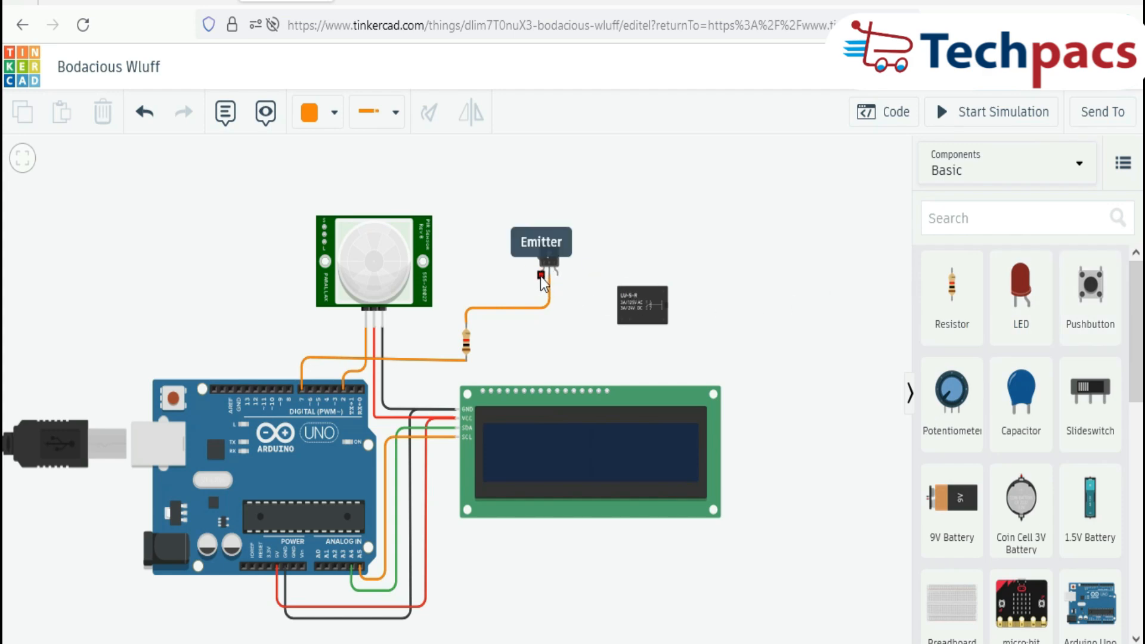
Wire the transistor's emitter to the LCD's VCC pin and colour the wire red
{"action": "left_click", "coordinate": [541, 277]}
{"action": "left_click", "coordinate": [541, 292]}
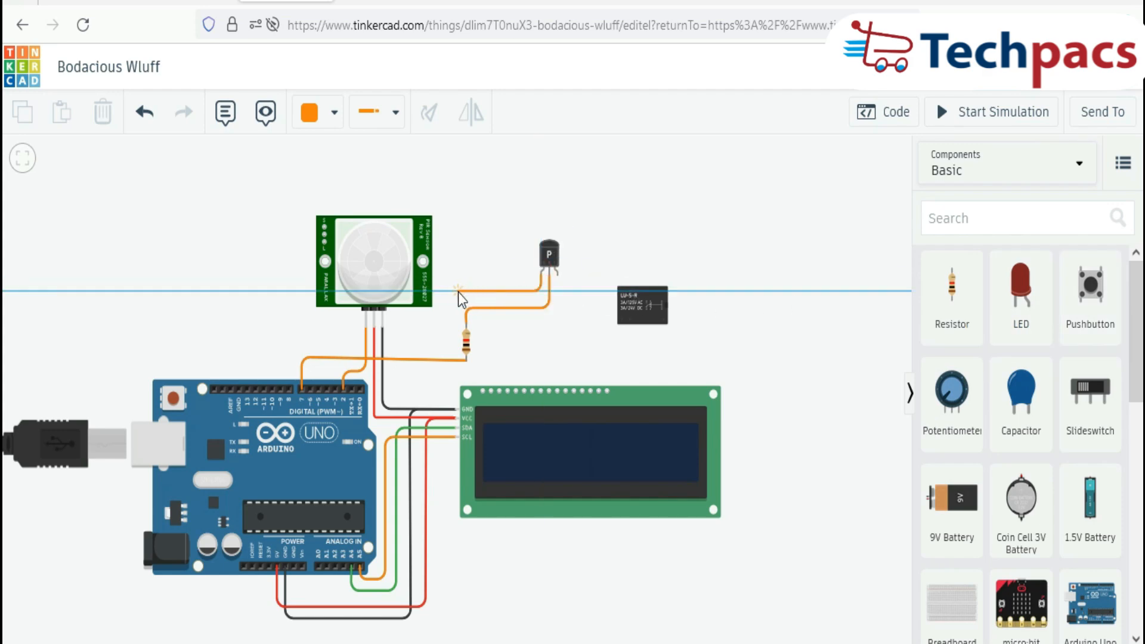
{"action": "left_click", "coordinate": [453, 292]}
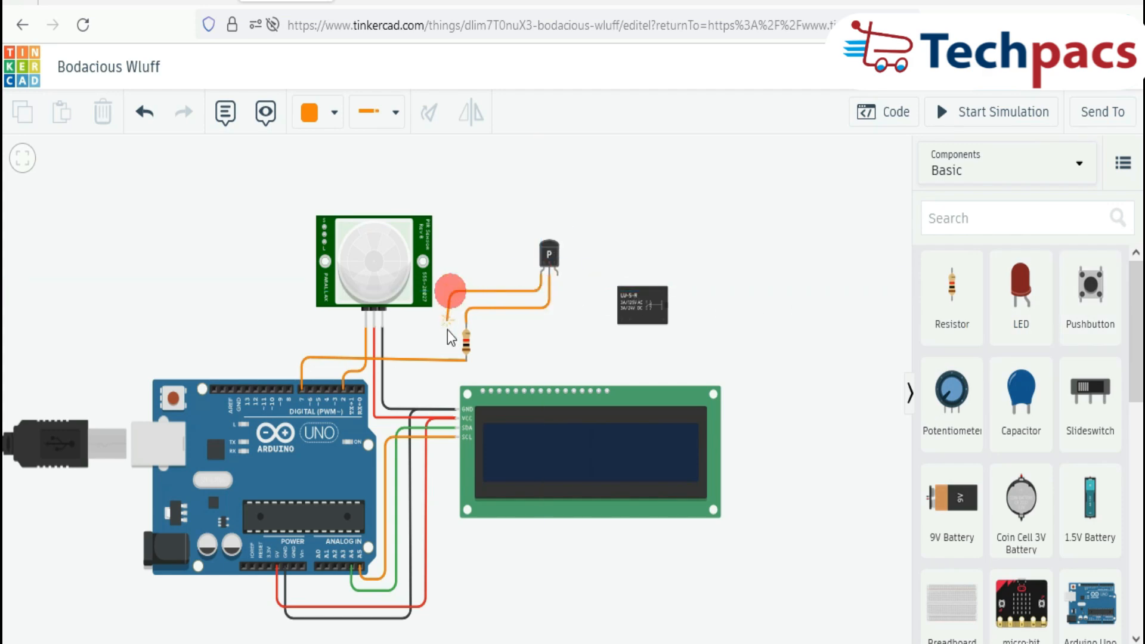
{"action": "left_click", "coordinate": [459, 420]}
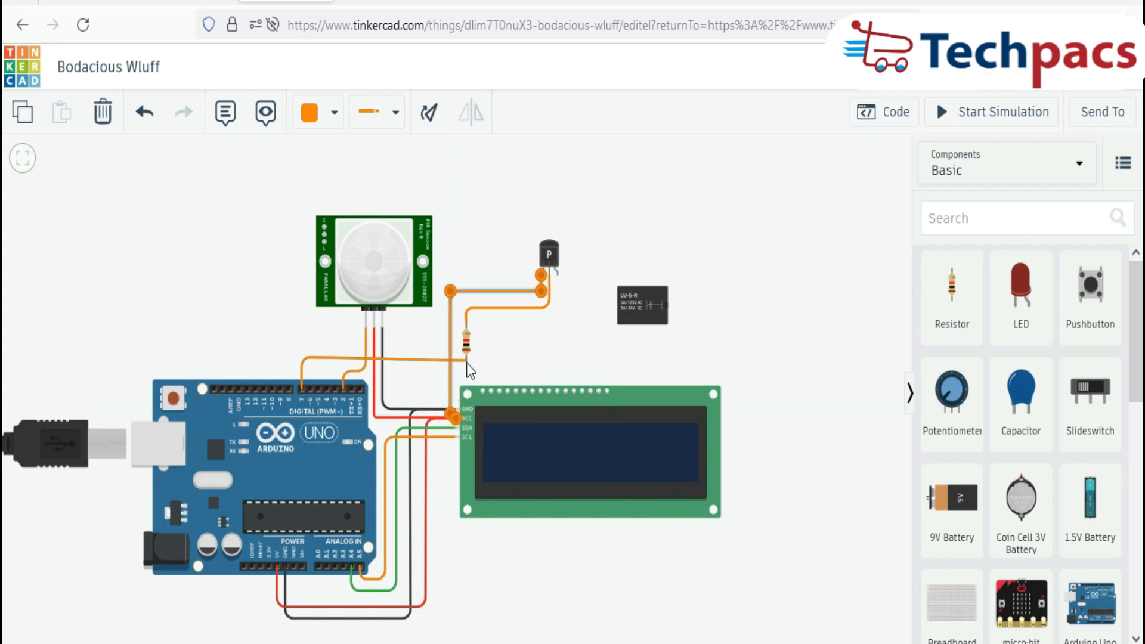
{"action": "left_click", "coordinate": [310, 112]}
{"action": "left_click", "coordinate": [334, 208]}
Wire the transistor's collector to the coil terminal on the relay's upper edge with a red wire
{"action": "scroll", "coordinate": [690, 239], "scroll_direction": "up", "scroll_amount": 3}
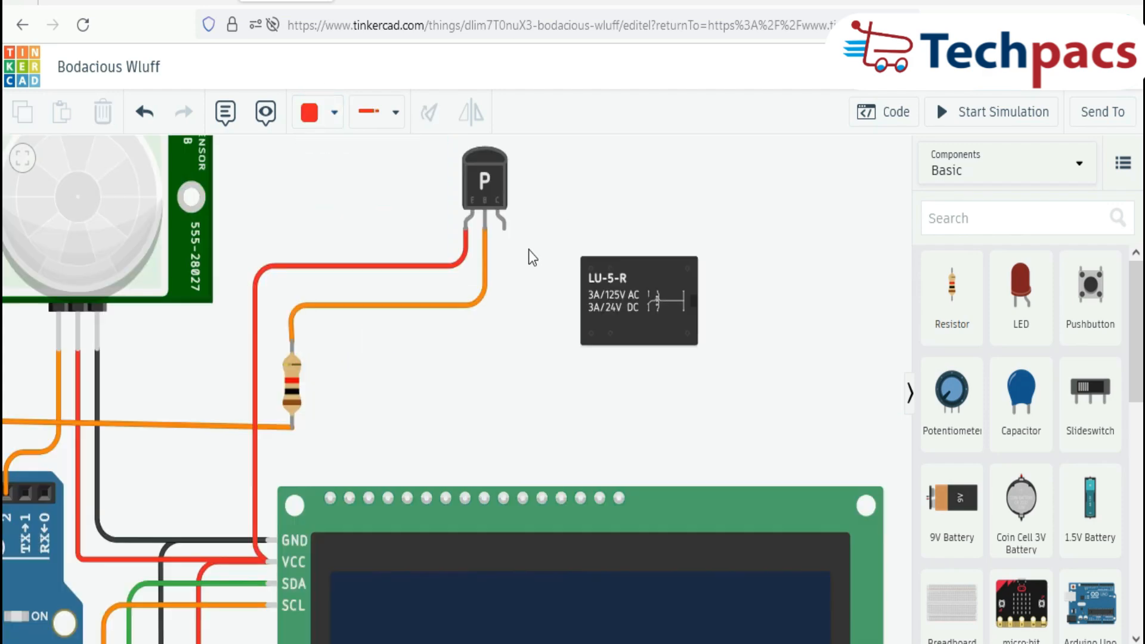
{"action": "left_click", "coordinate": [502, 225]}
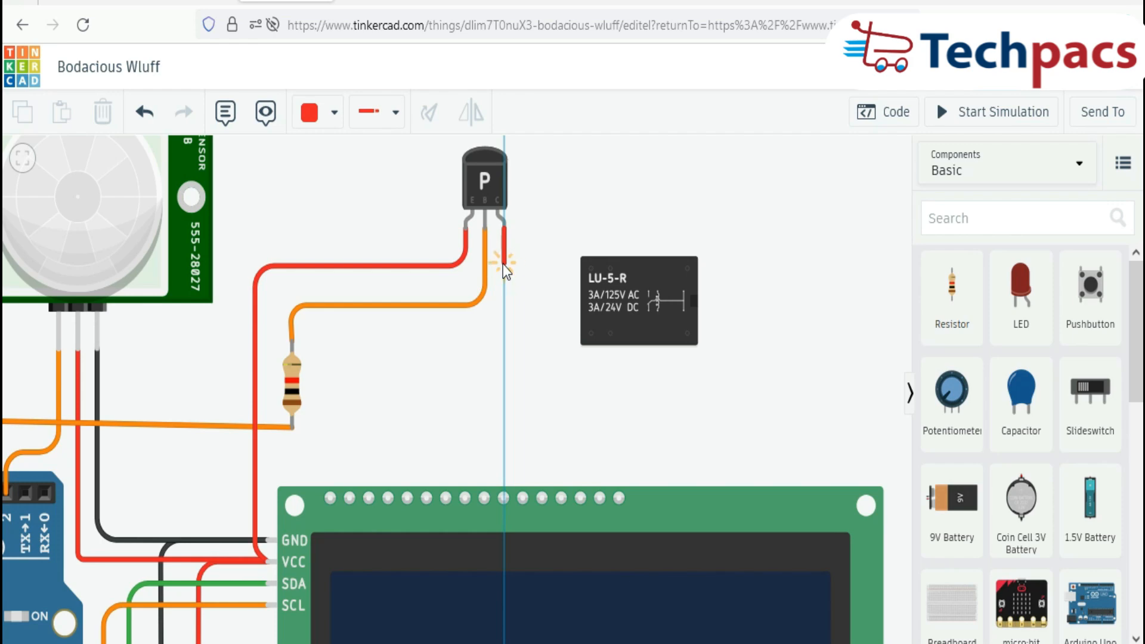
{"action": "left_click", "coordinate": [609, 230]}
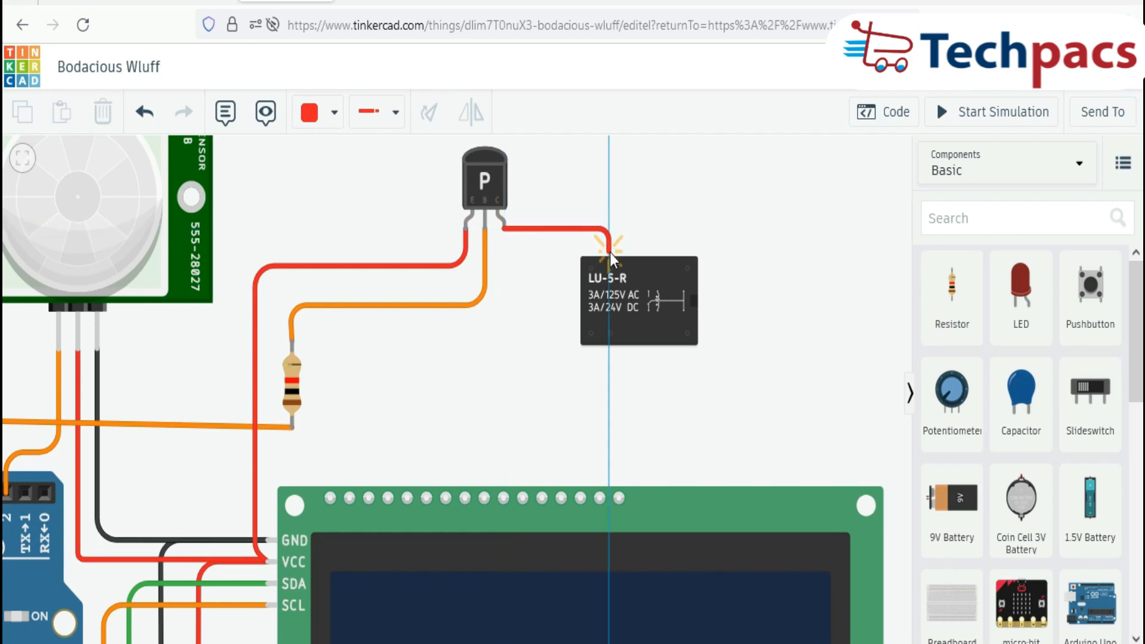
{"action": "left_click", "coordinate": [609, 262]}
Wire the relay's Terminal 8 to the LCD's GND pin and colour the wire black
{"action": "left_click", "coordinate": [609, 334]}
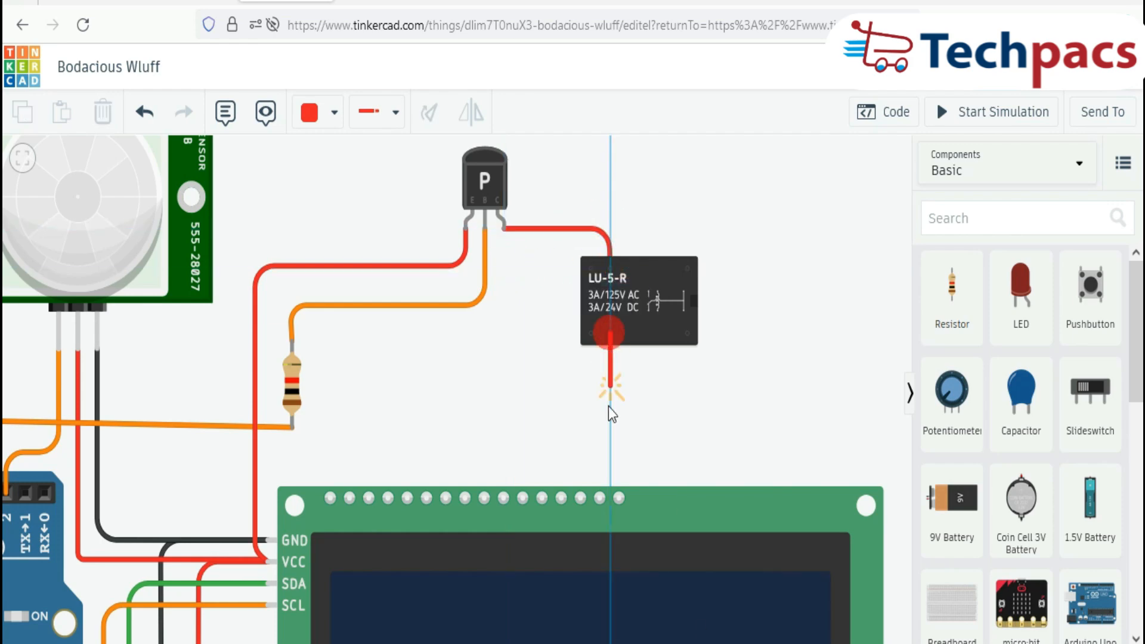
{"action": "left_click", "coordinate": [610, 440]}
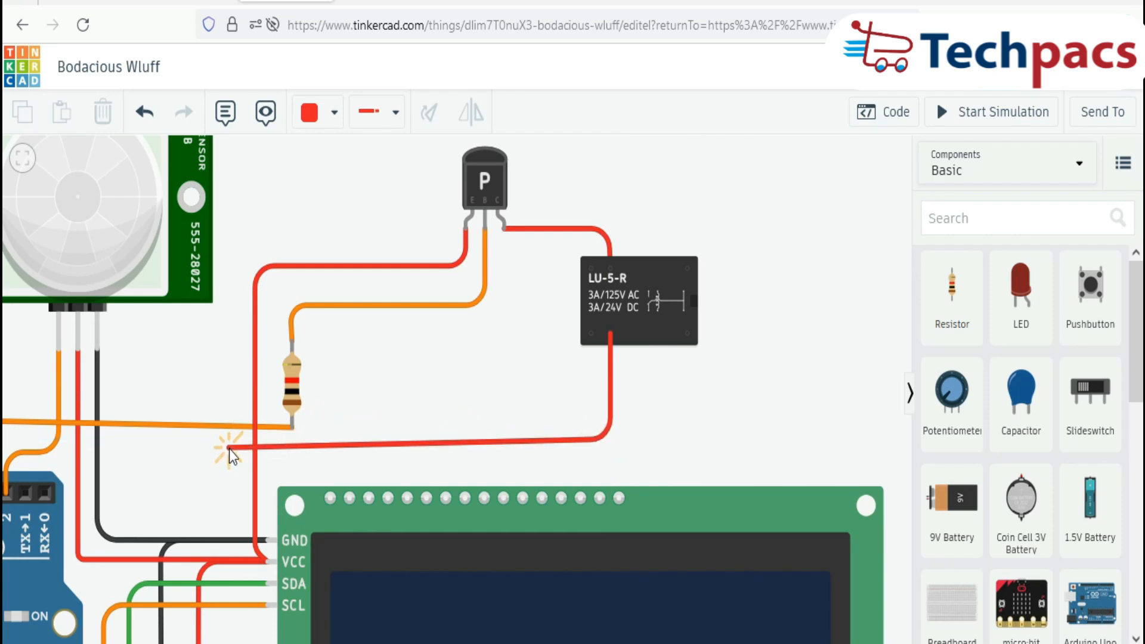
{"action": "left_click", "coordinate": [229, 448]}
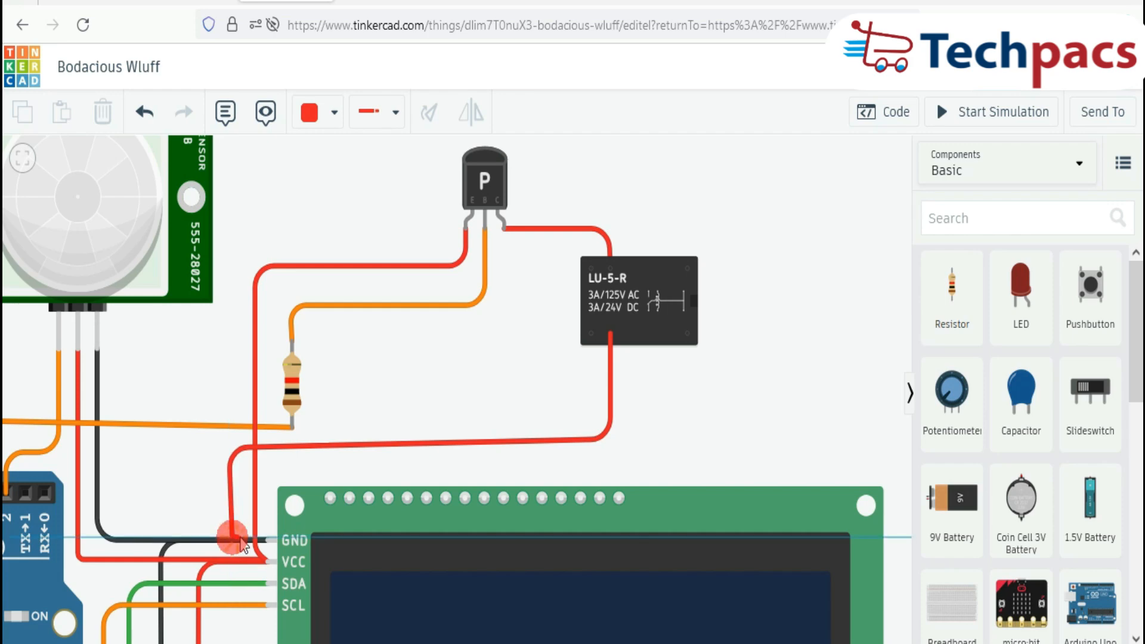
{"action": "left_click", "coordinate": [269, 539]}
{"action": "left_click", "coordinate": [310, 111]}
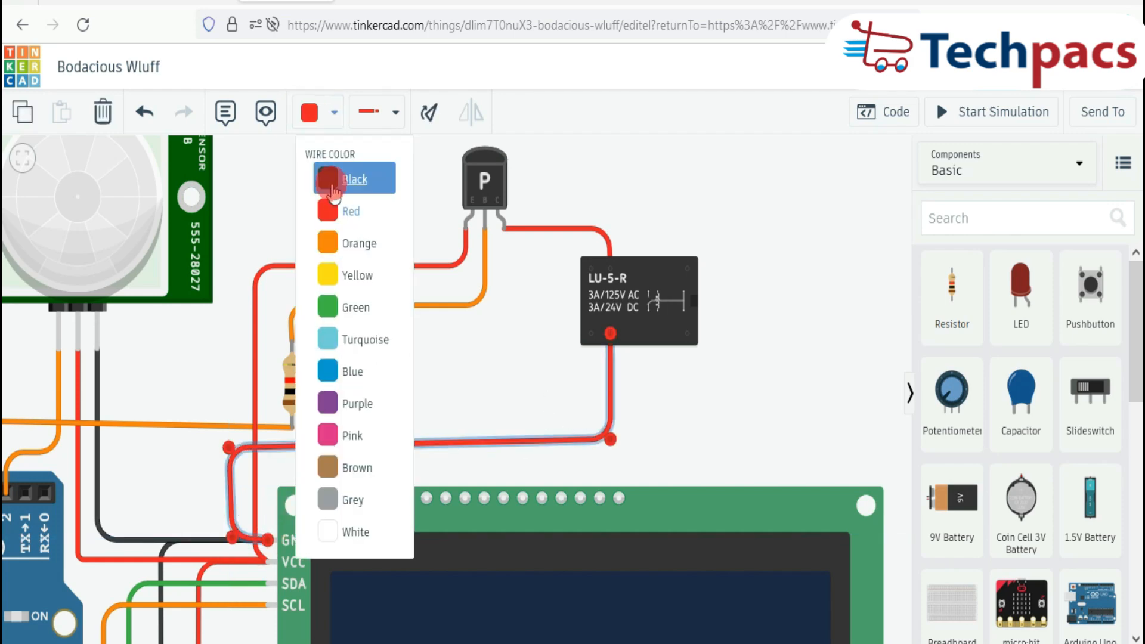
{"action": "left_click", "coordinate": [342, 178]}
Place a light bulb above and to the right of the relay
{"action": "left_click_drag", "start_coordinate": [951, 356], "coordinate": [798, 249]}
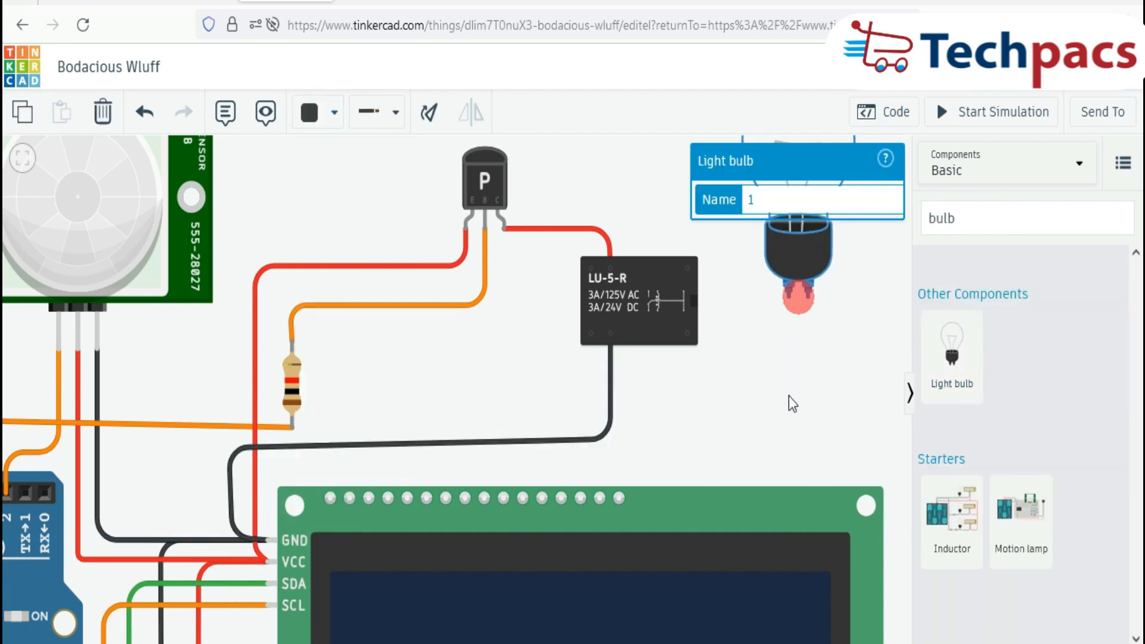
{"action": "scroll", "coordinate": [809, 387], "scroll_direction": "down", "scroll_amount": 3}
{"action": "scroll", "coordinate": [757, 335], "scroll_direction": "up", "scroll_amount": 1}
{"action": "scroll", "coordinate": [716, 346], "scroll_direction": "up", "scroll_amount": 1}
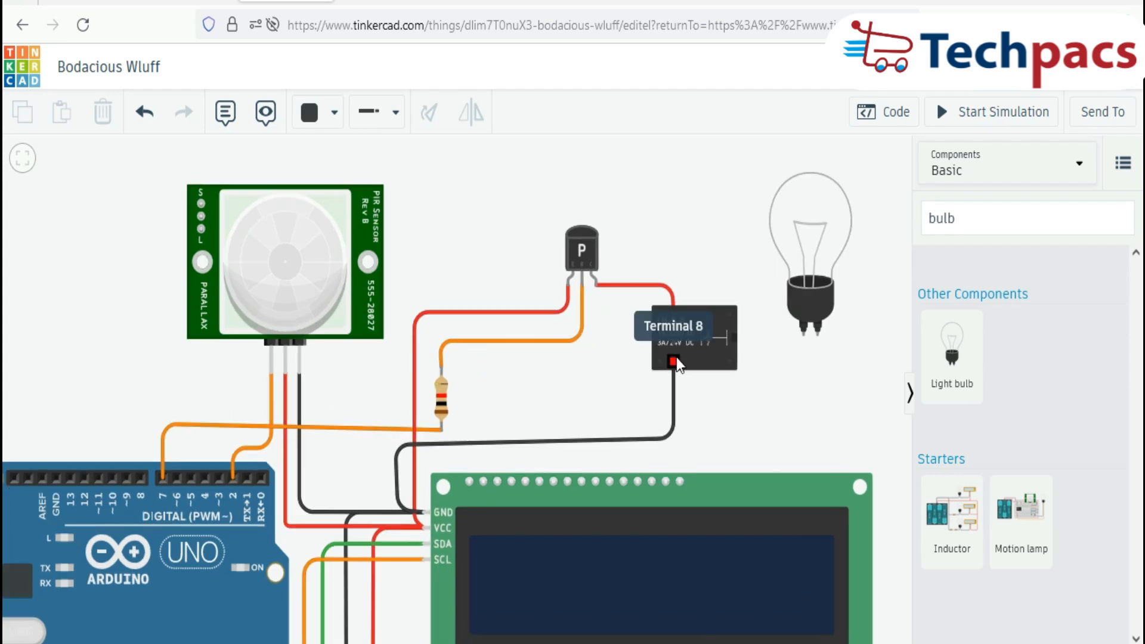
Wire the terminal at the relay's upper-left corner to the light bulb's left terminal with a red wire
{"action": "scroll", "coordinate": [676, 355], "scroll_direction": "up", "scroll_amount": 1}
{"action": "left_click", "coordinate": [657, 307]}
{"action": "left_click", "coordinate": [658, 245]}
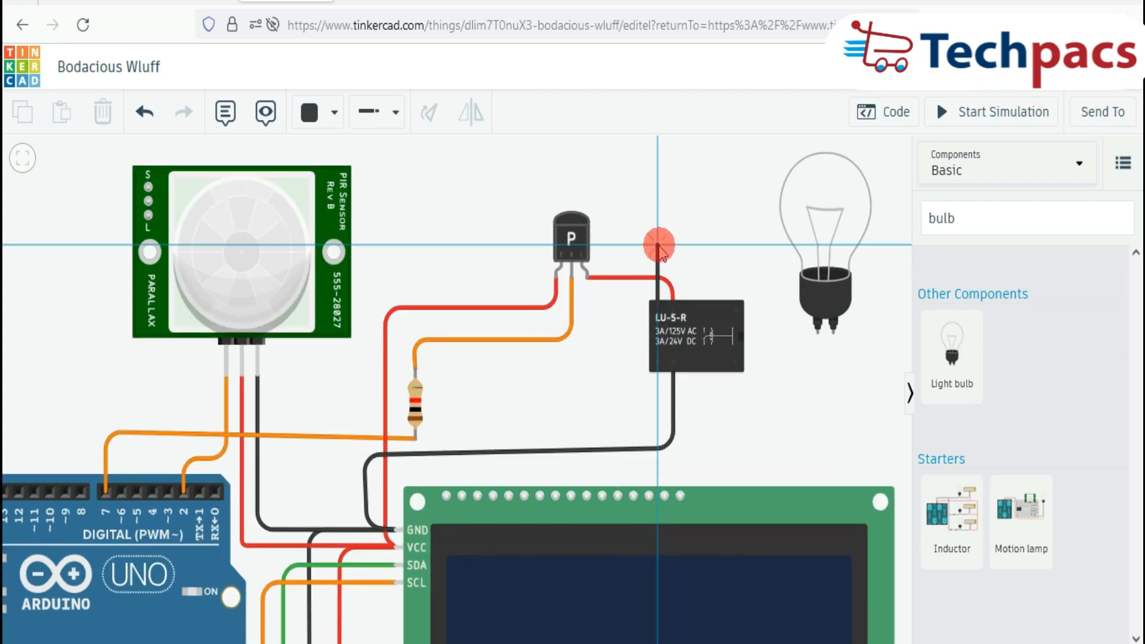
{"action": "left_click", "coordinate": [757, 247]}
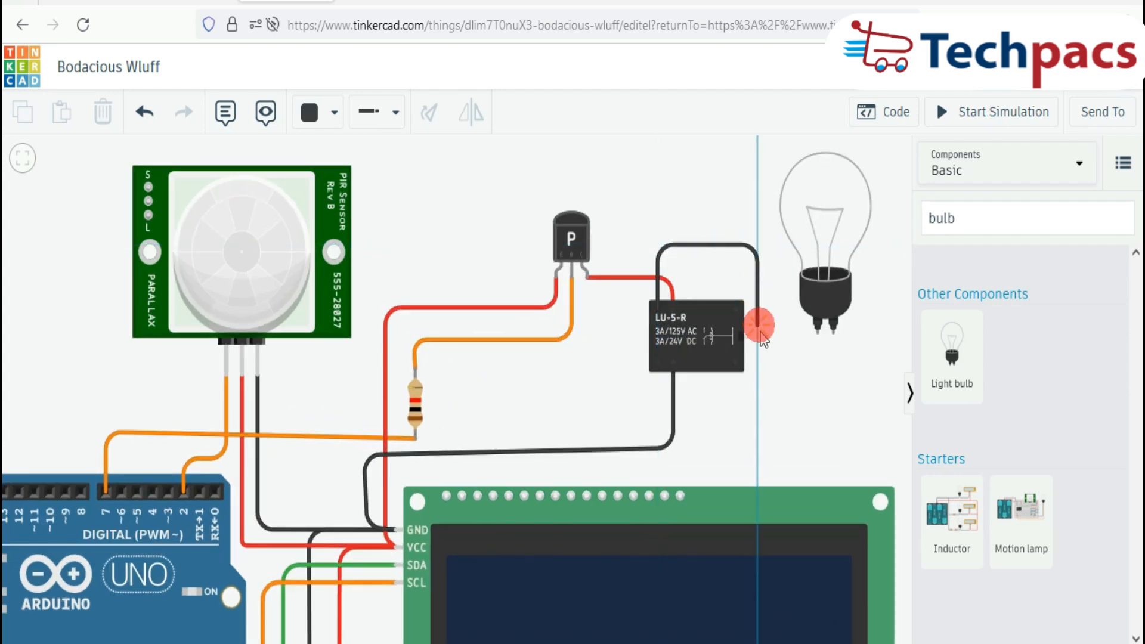
{"action": "left_click", "coordinate": [758, 325]}
{"action": "left_click", "coordinate": [817, 332]}
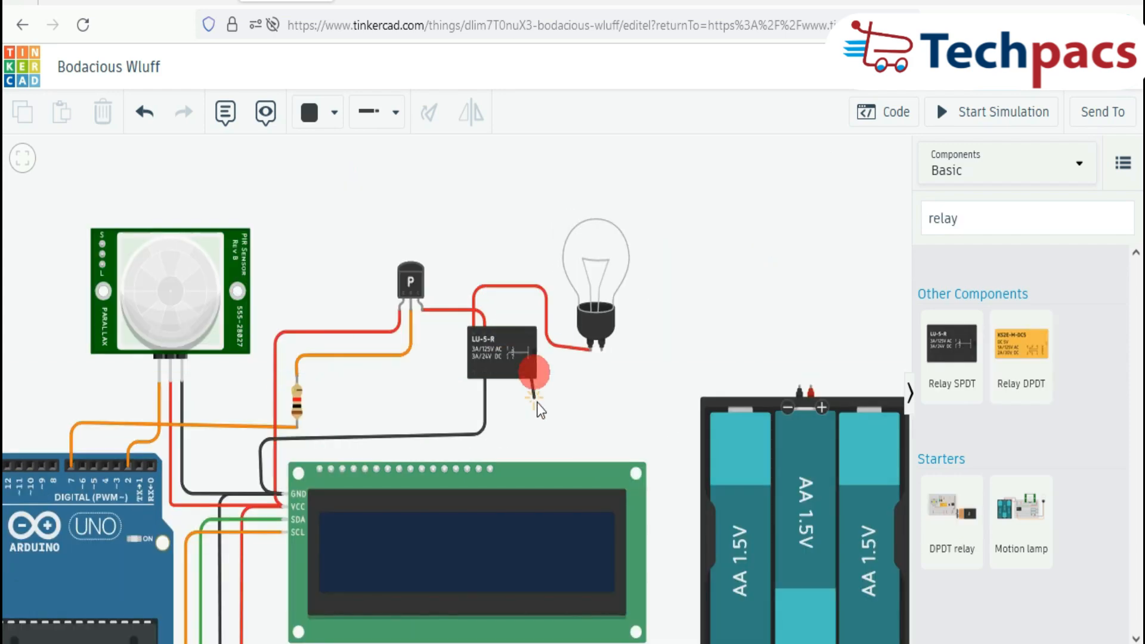
Wire the terminal at the relay's lower-right corner to the battery pack's positive terminal
{"action": "left_click", "coordinate": [531, 374]}
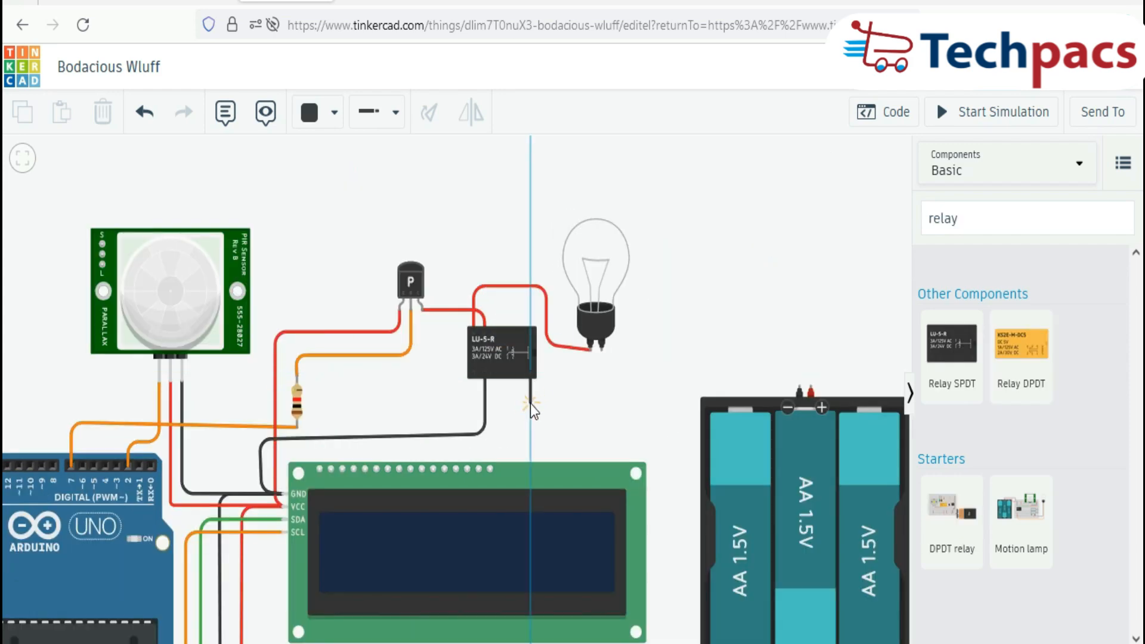
{"action": "left_click", "coordinate": [531, 399]}
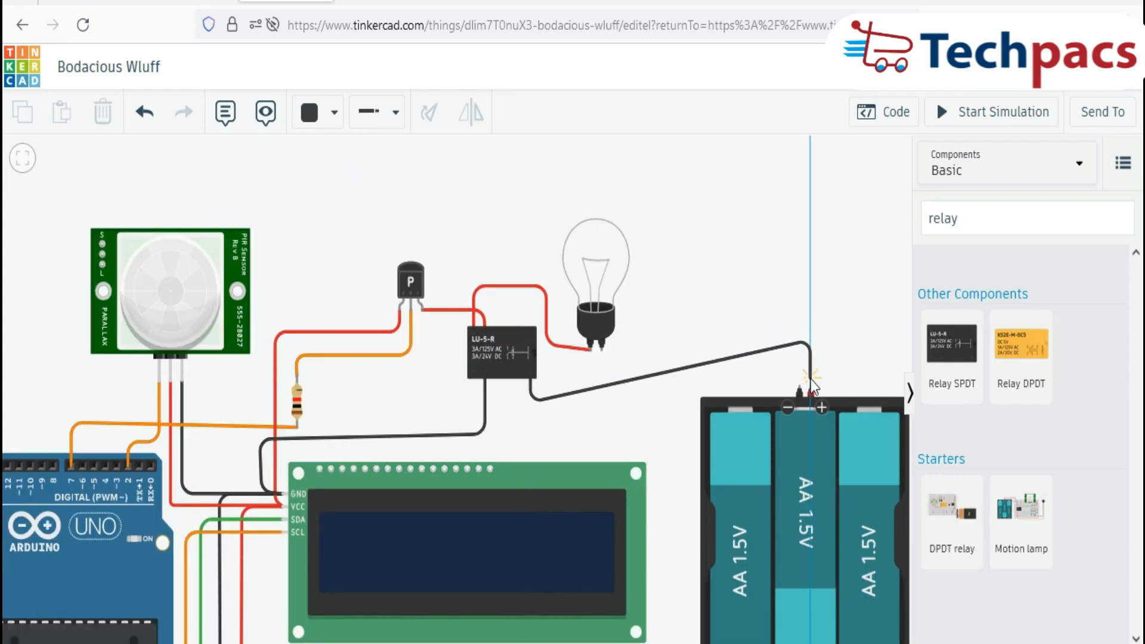
{"action": "left_click", "coordinate": [813, 384]}
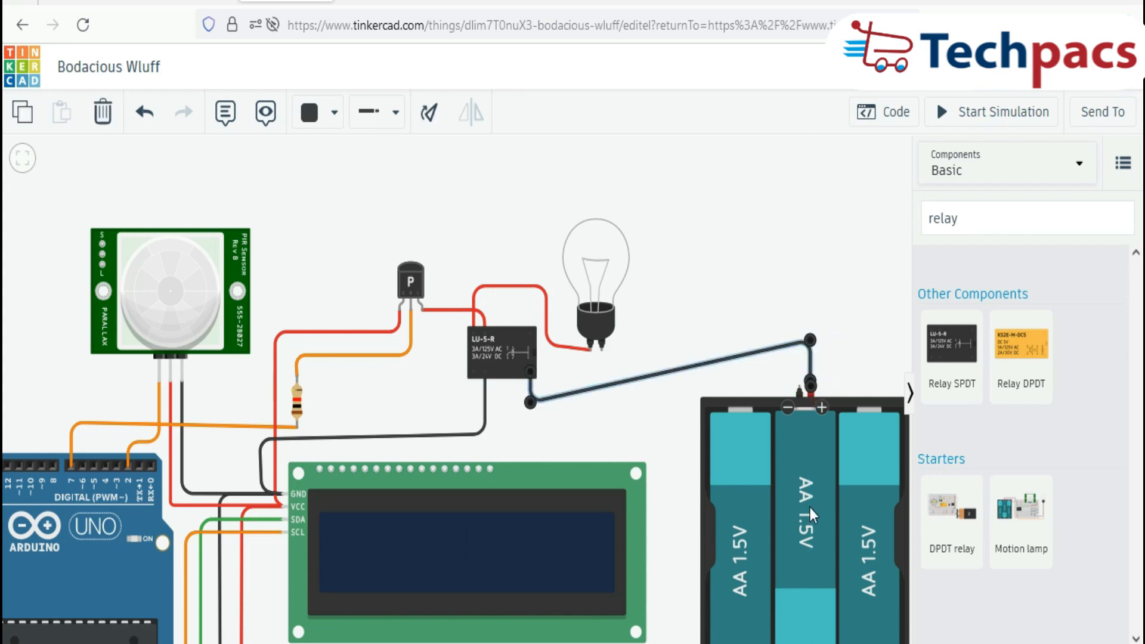
Move the battery pack further down and straighten the relay-to-battery wire, colouring it red
{"action": "left_click_drag", "start_coordinate": [810, 507], "coordinate": [810, 590]}
{"action": "left_click_drag", "start_coordinate": [804, 343], "coordinate": [809, 404]}
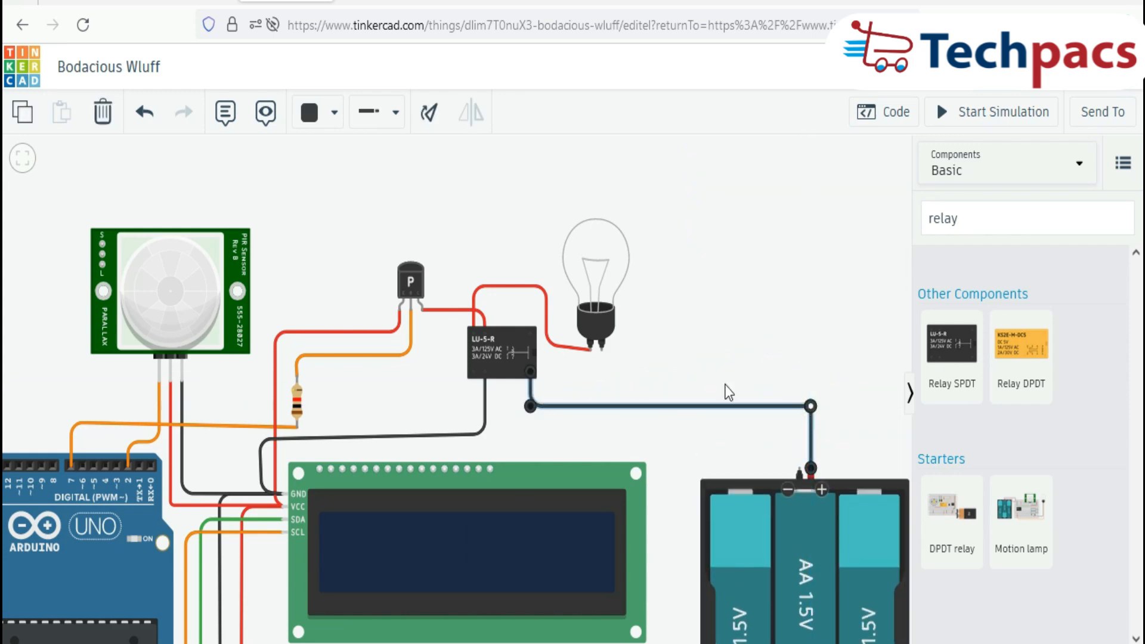
{"action": "left_click", "coordinate": [316, 113]}
{"action": "left_click", "coordinate": [334, 202]}
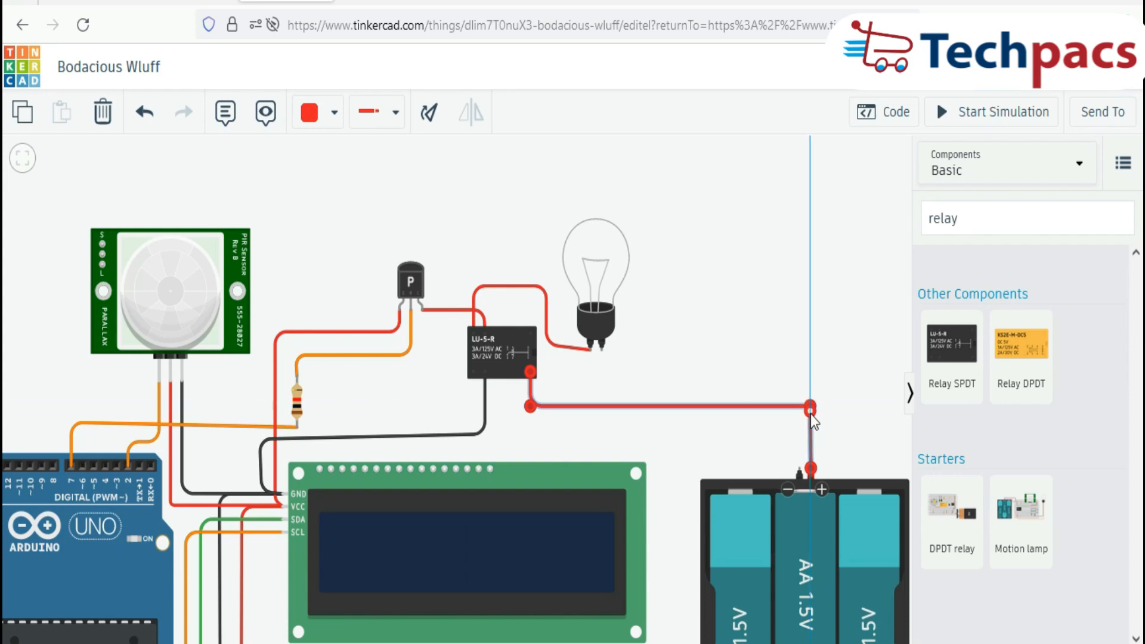
Wire the light bulb's right terminal to the battery pack's negative terminal and colour the wire black
{"action": "left_click", "coordinate": [601, 344]}
{"action": "left_click", "coordinate": [604, 426]}
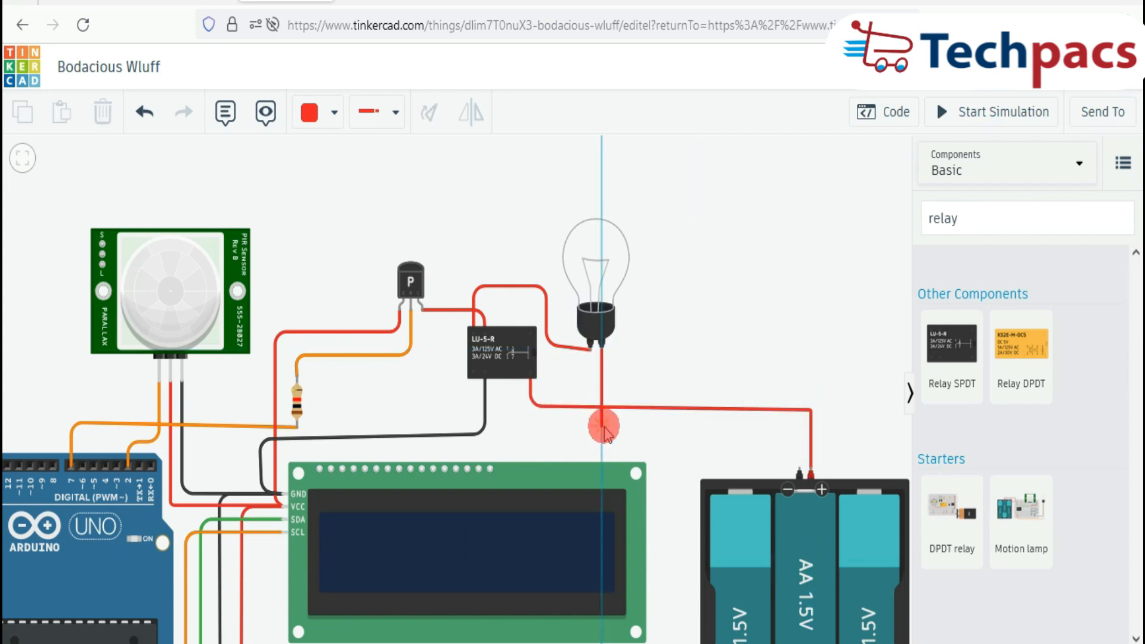
{"action": "left_click", "coordinate": [798, 426]}
{"action": "left_click", "coordinate": [800, 468]}
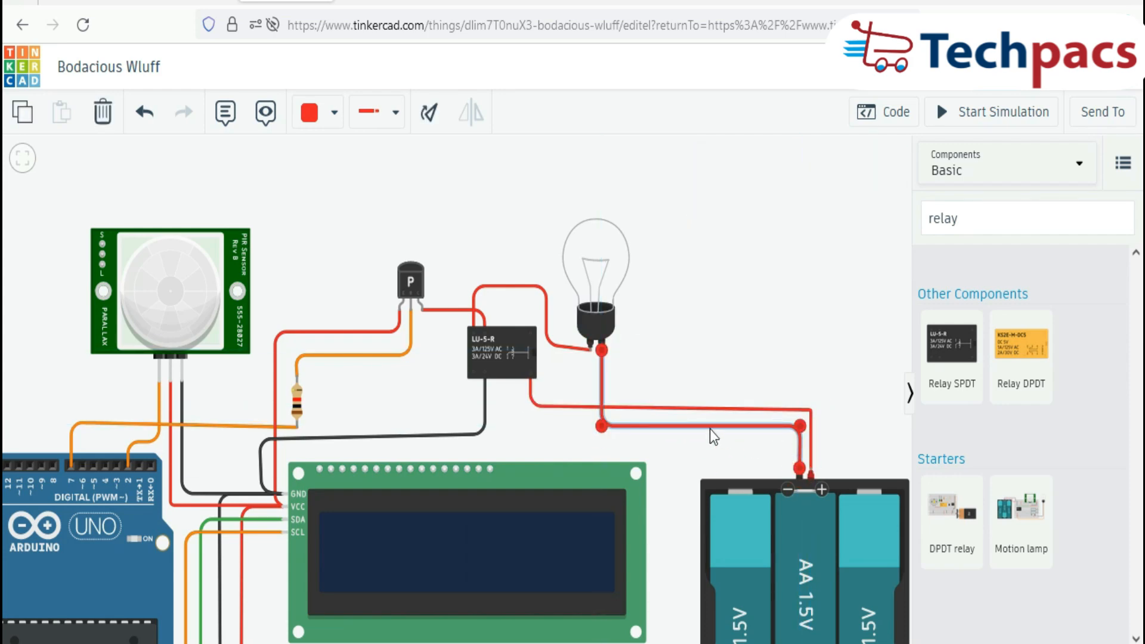
{"action": "left_click", "coordinate": [710, 427]}
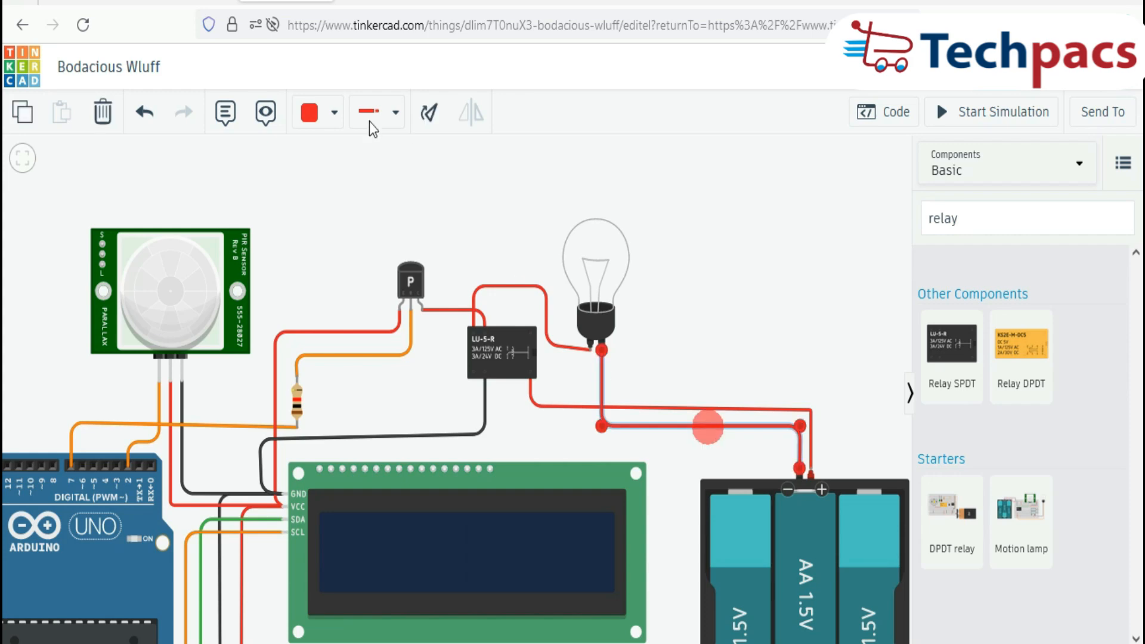
{"action": "left_click", "coordinate": [310, 112]}
{"action": "left_click", "coordinate": [328, 171]}
{"action": "left_click", "coordinate": [700, 233]}
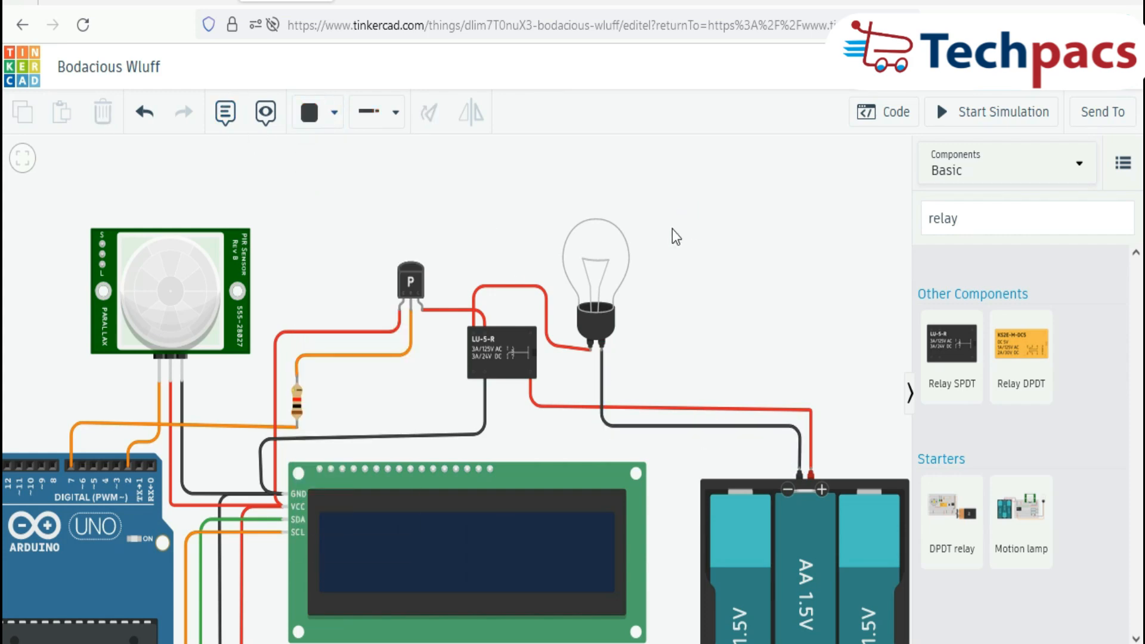
Open the Arduino Uno's text code and replace it with the bulb status sketch using PIR pin 2 and relay pin 7
{"action": "scroll", "coordinate": [671, 228], "scroll_direction": "down", "scroll_amount": 3}
{"action": "left_click", "coordinate": [888, 123]}
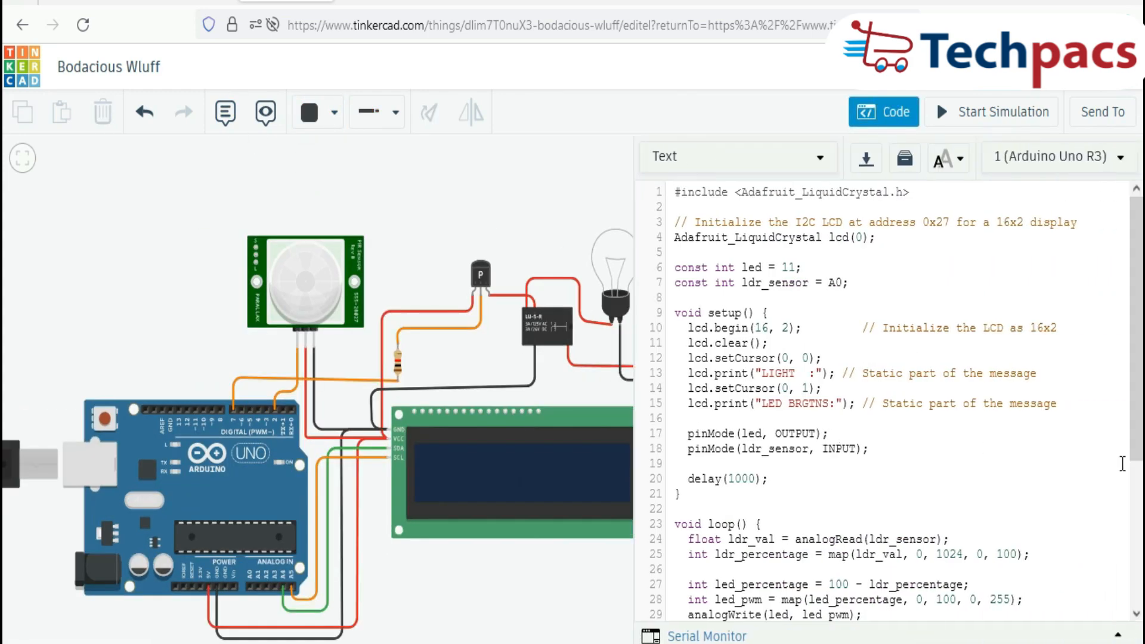
{"action": "left_click", "coordinate": [455, 168]}
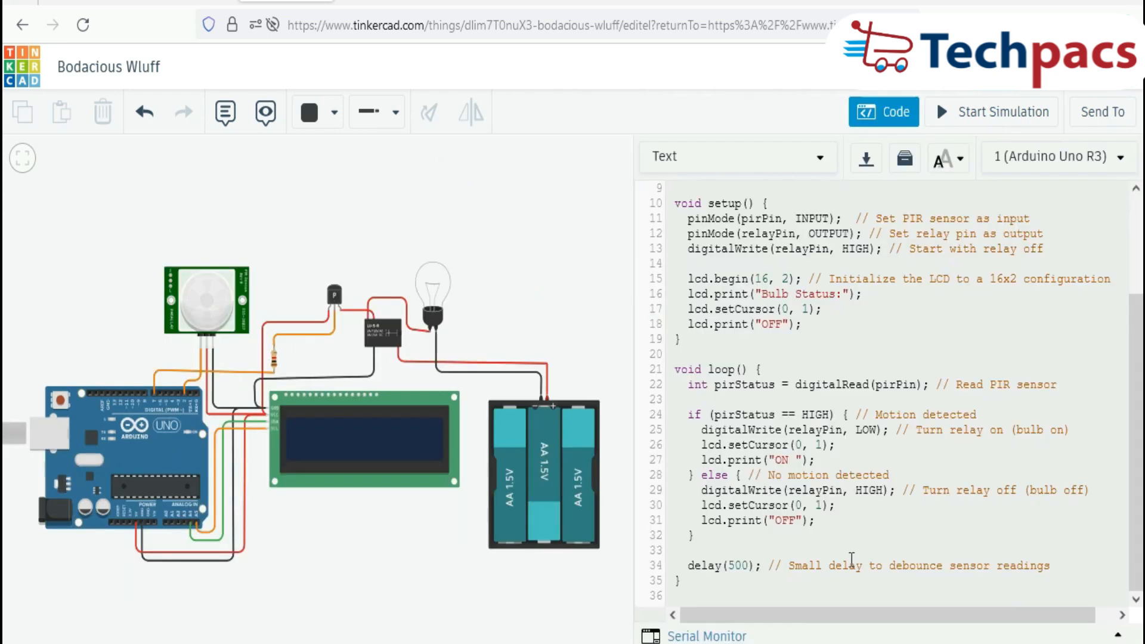
{"action": "left_click", "coordinate": [959, 643]}
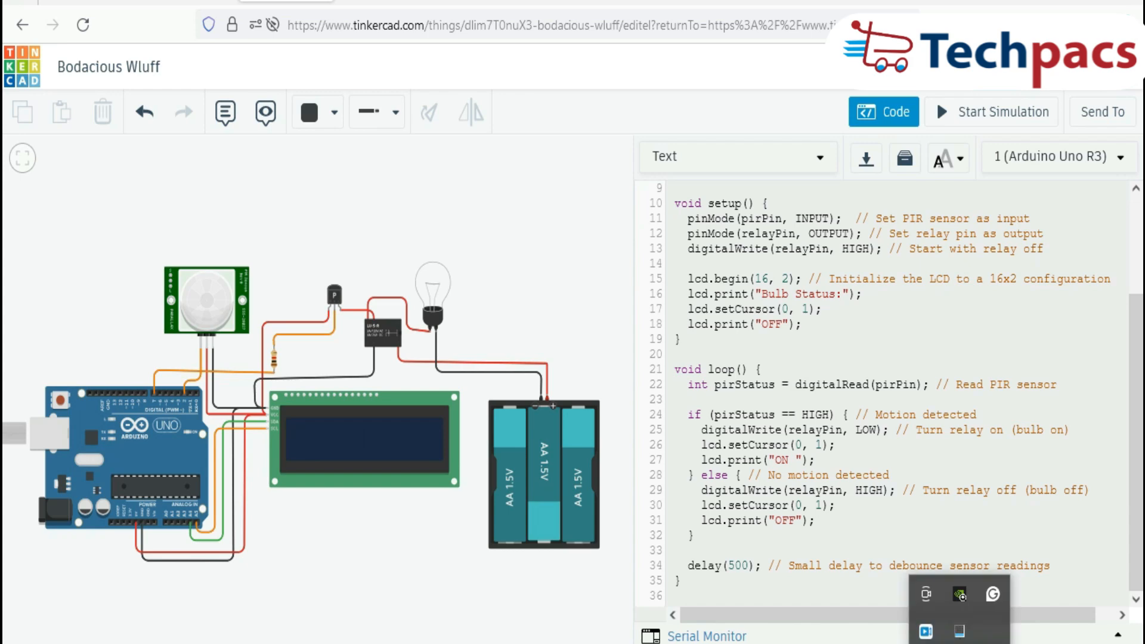
{"action": "left_click", "coordinate": [926, 631]}
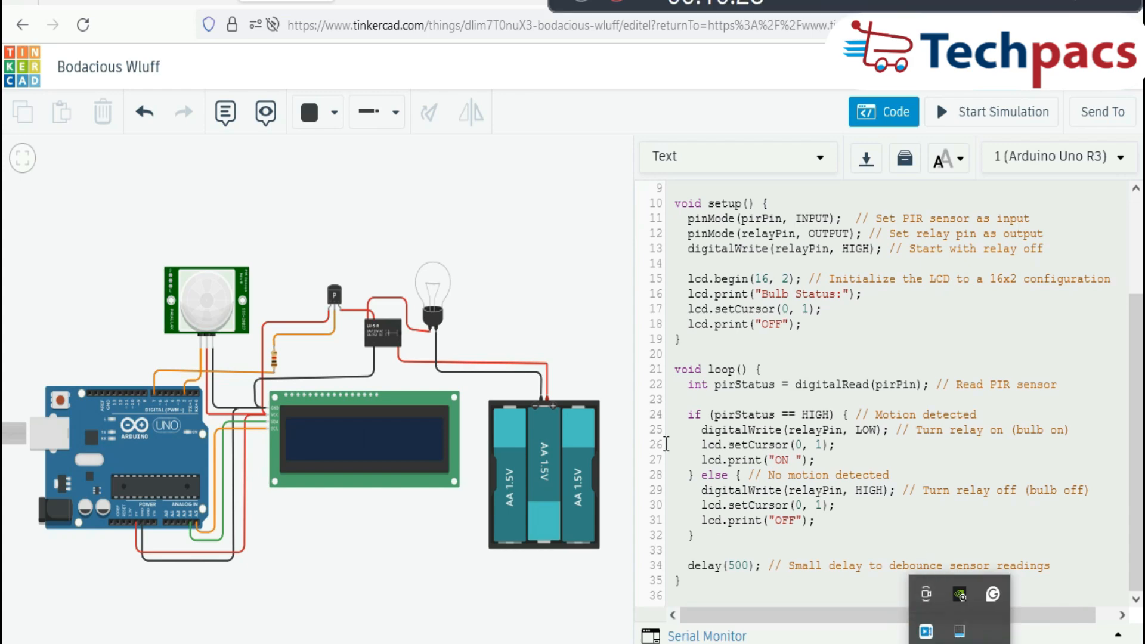
{"action": "left_click", "coordinate": [588, 303]}
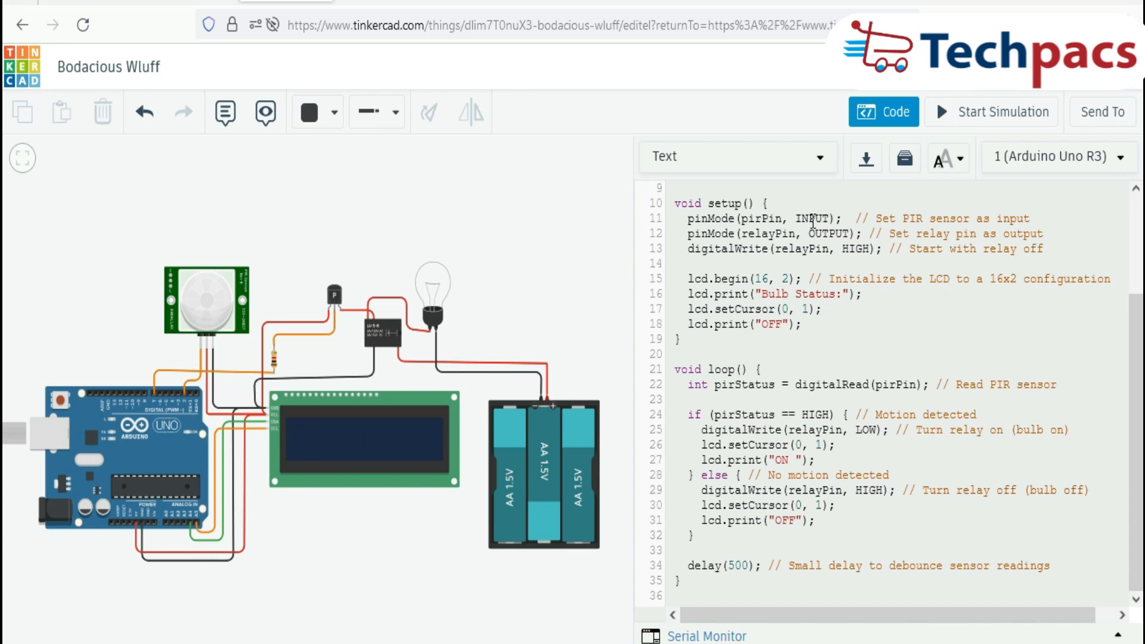
Read through the sketch, start the circuit simulation and dismiss the debugger help
{"action": "scroll", "coordinate": [812, 222], "scroll_direction": "up", "scroll_amount": 3}
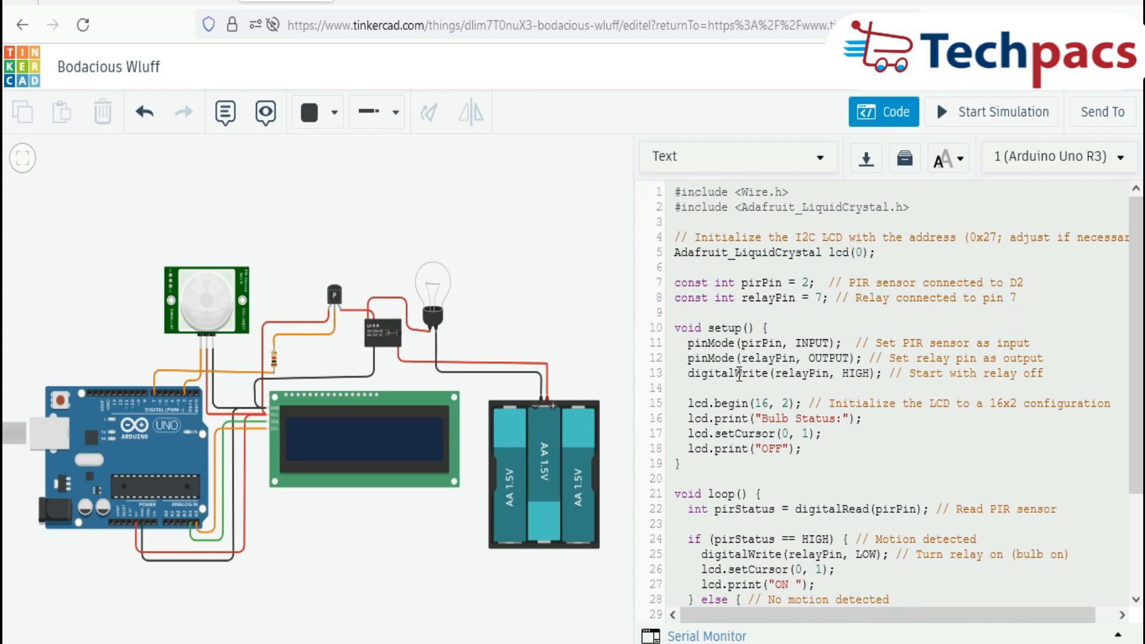
{"action": "scroll", "coordinate": [739, 374], "scroll_direction": "down", "scroll_amount": 3}
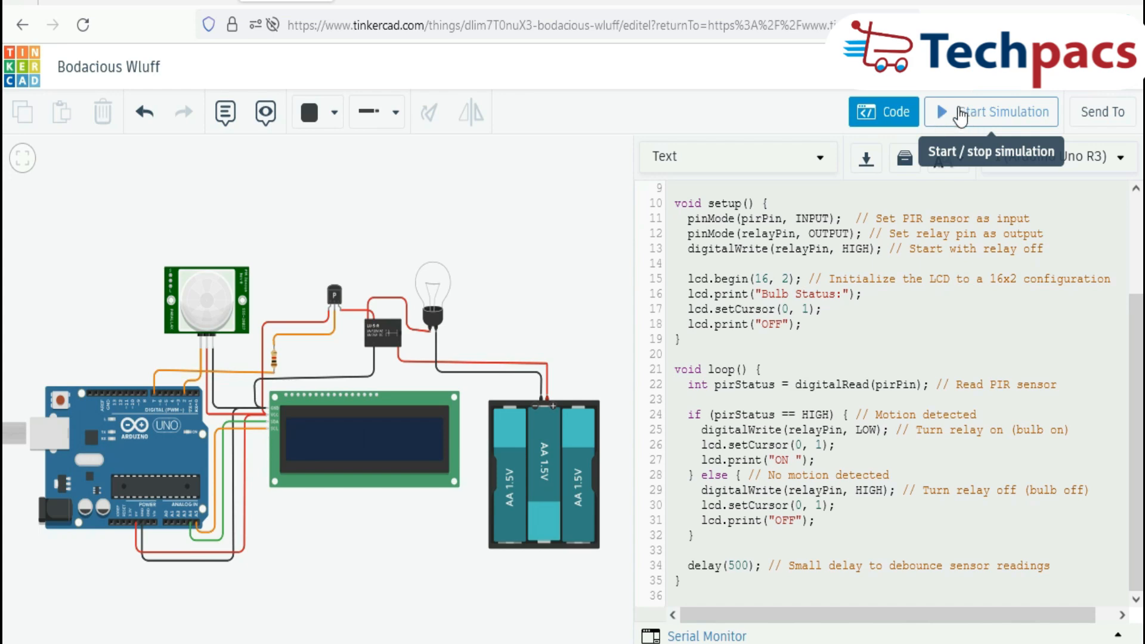
{"action": "left_click", "coordinate": [938, 117]}
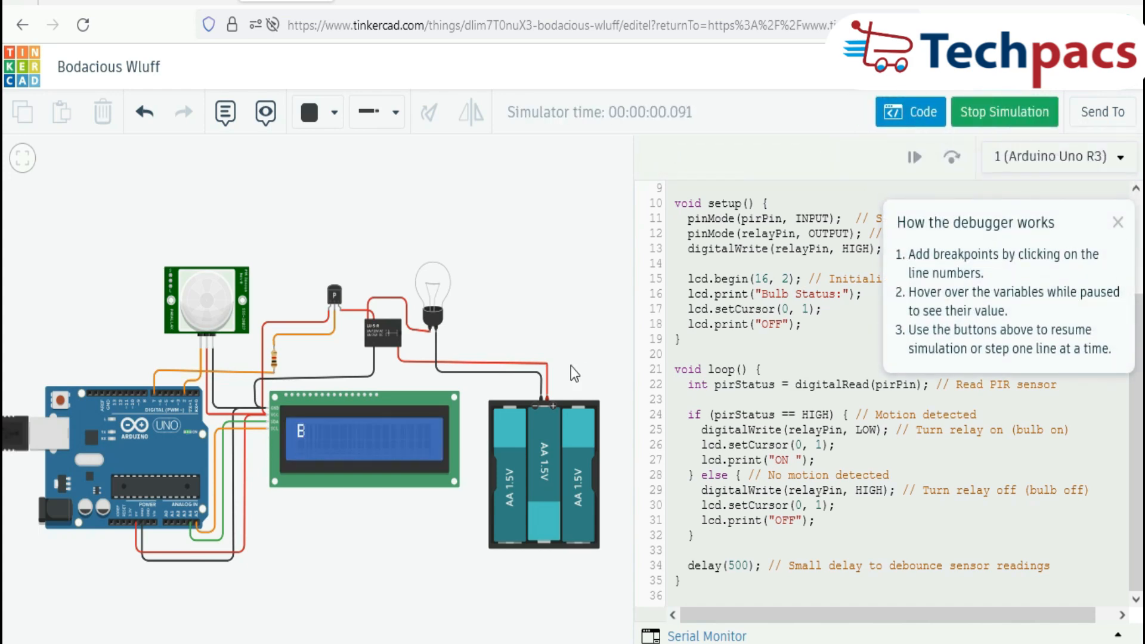
{"action": "left_click", "coordinate": [1118, 224]}
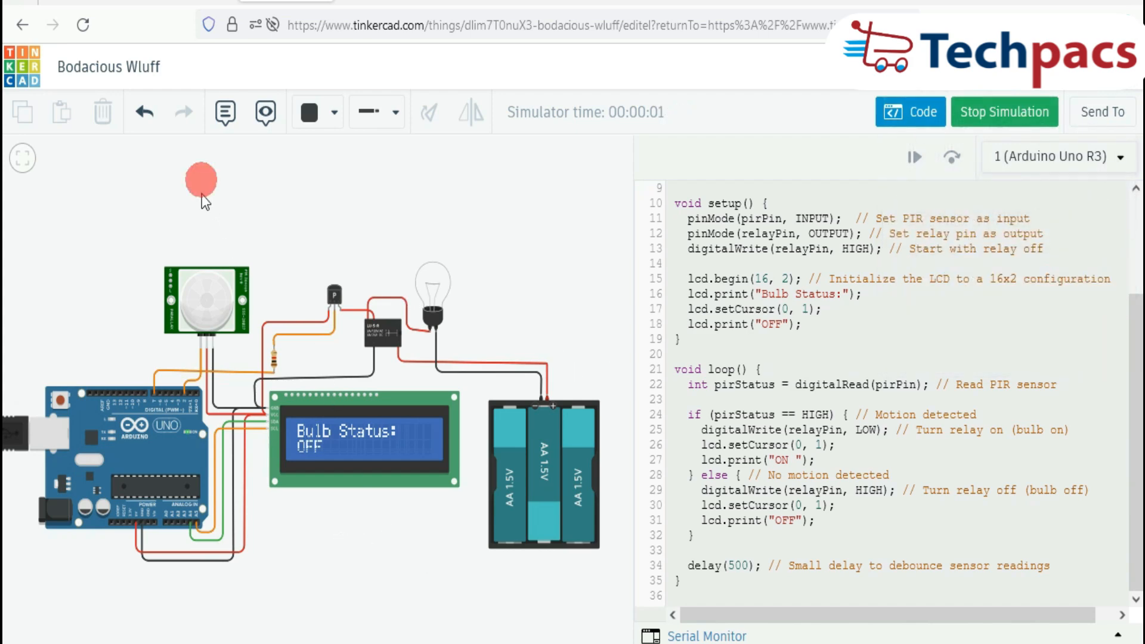
Show the PIR sensor's detection zone and move the target inside it to simulate motion
{"action": "left_click", "coordinate": [194, 290]}
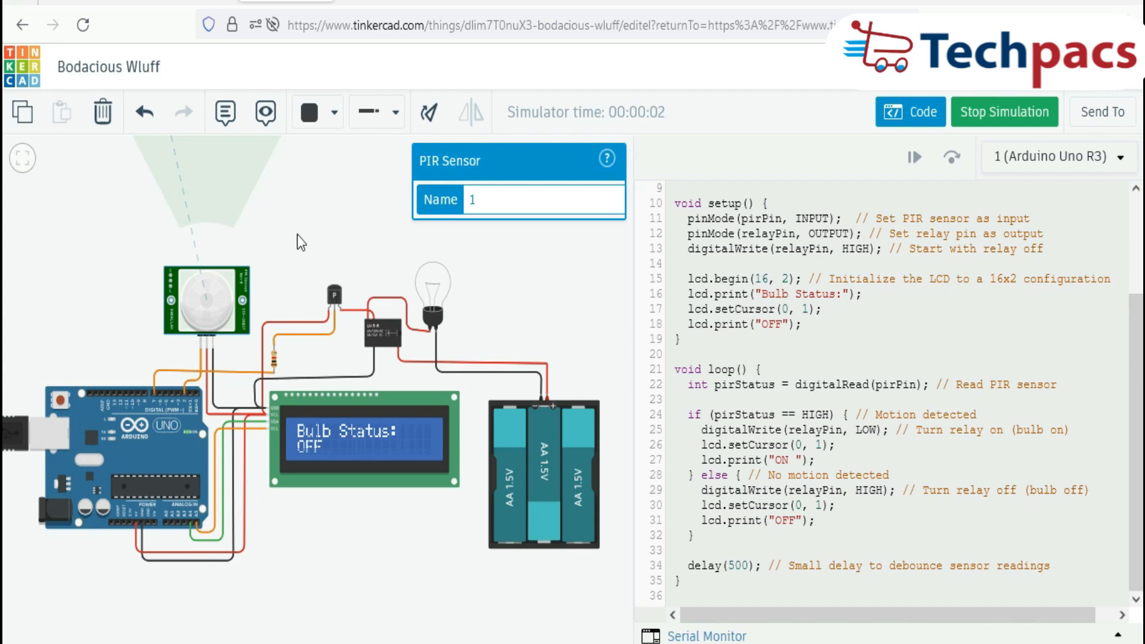
{"action": "scroll", "coordinate": [298, 239], "scroll_direction": "up", "scroll_amount": 1}
{"action": "scroll", "coordinate": [300, 233], "scroll_direction": "down", "scroll_amount": 1}
{"action": "left_click_drag", "start_coordinate": [299, 232], "coordinate": [291, 325]}
{"action": "left_click", "coordinate": [192, 398]}
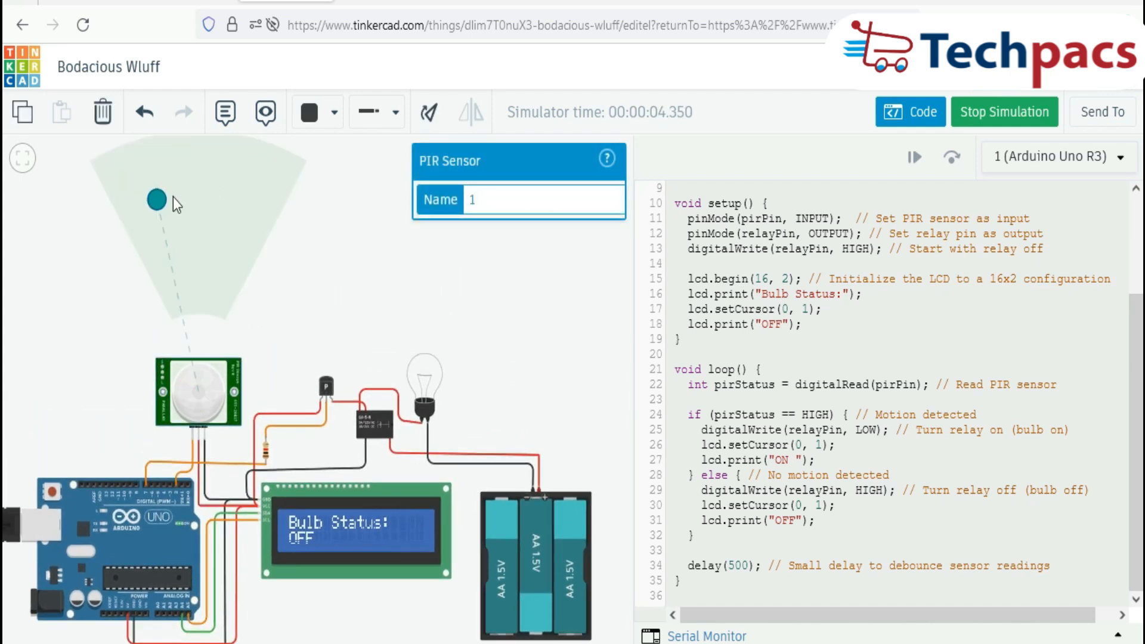
{"action": "left_click_drag", "start_coordinate": [160, 207], "coordinate": [180, 207]}
{"action": "left_click_drag", "start_coordinate": [179, 206], "coordinate": [208, 215]}
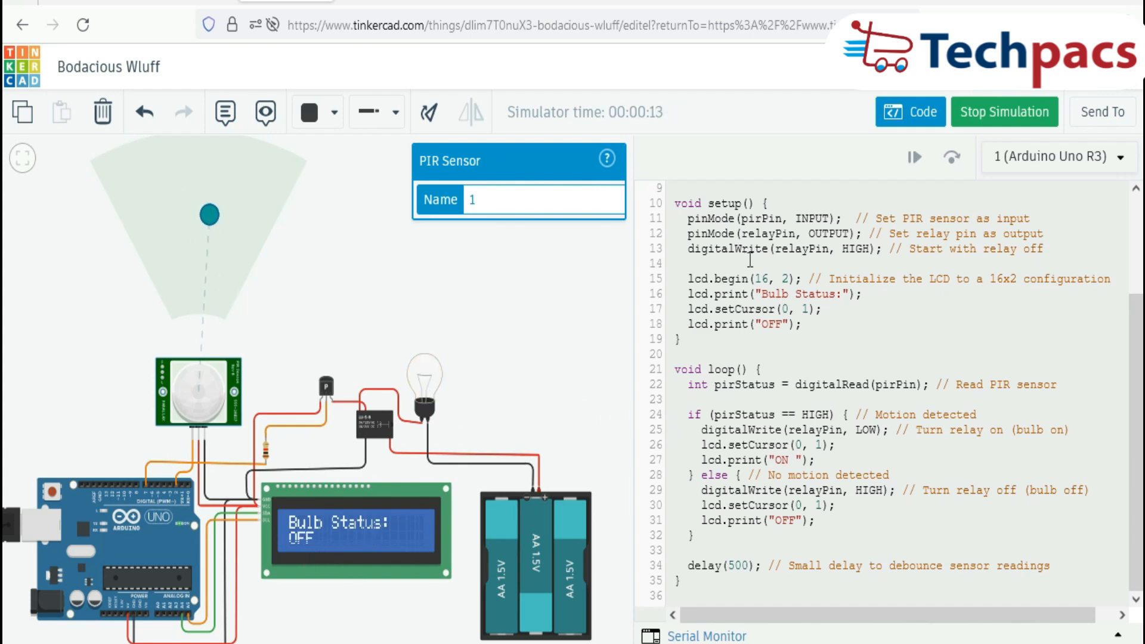
Reopen the PIR sensor's detection zone, move the target across it again and stop the simulation
{"action": "left_click", "coordinate": [183, 219]}
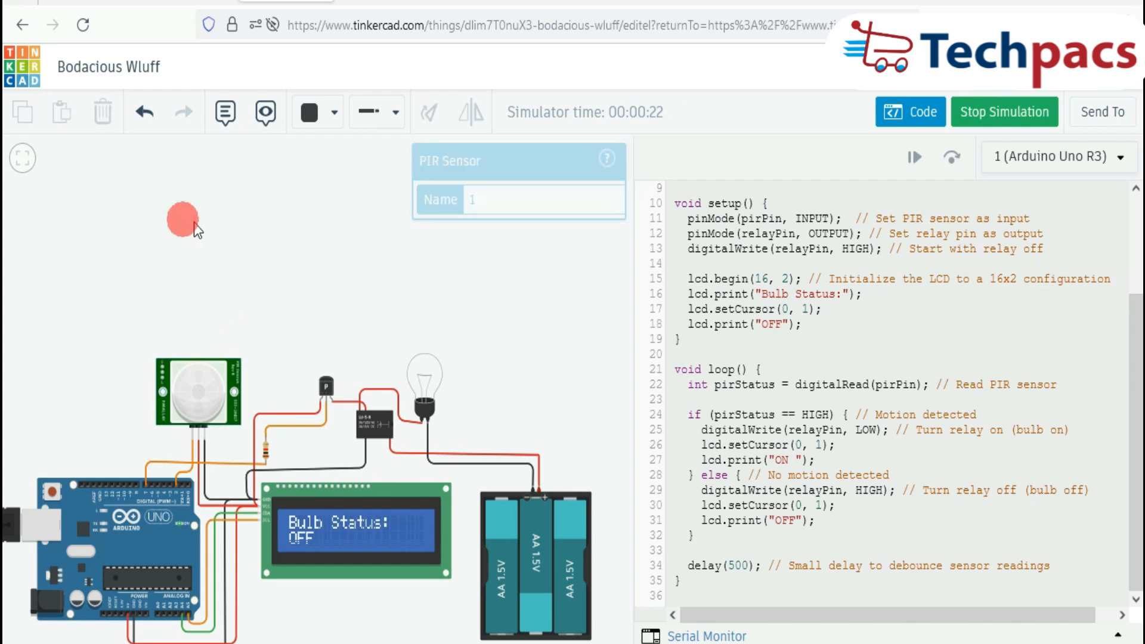
{"action": "left_click", "coordinate": [189, 398]}
{"action": "left_click", "coordinate": [205, 251]}
{"action": "left_click", "coordinate": [199, 389]}
{"action": "left_click_drag", "start_coordinate": [224, 230], "coordinate": [185, 235]}
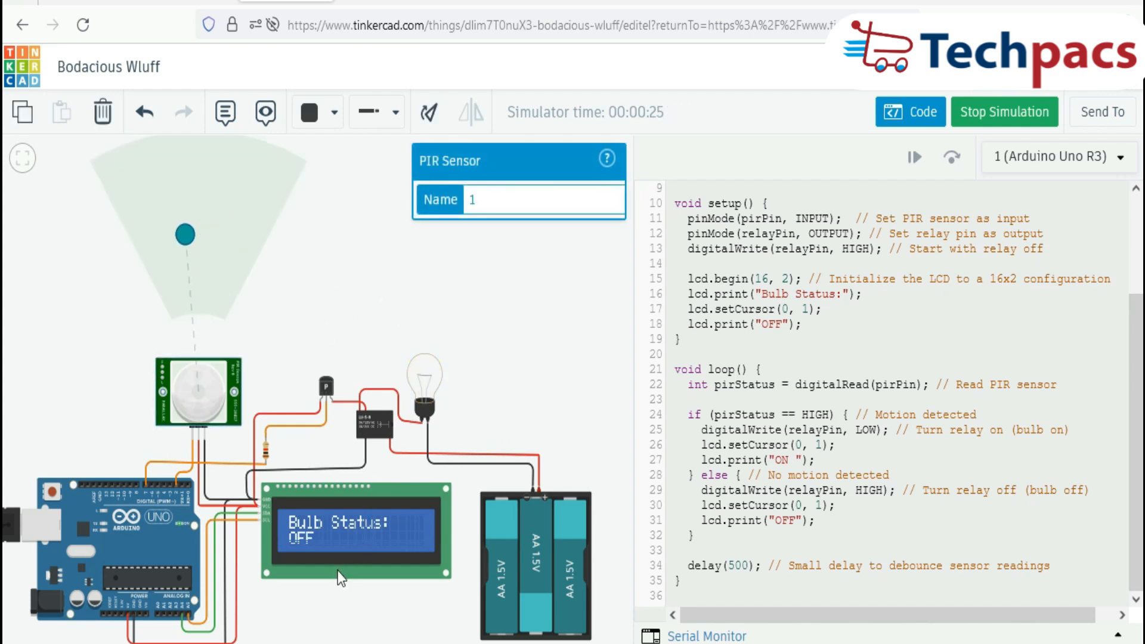
{"action": "left_click", "coordinate": [1012, 119]}
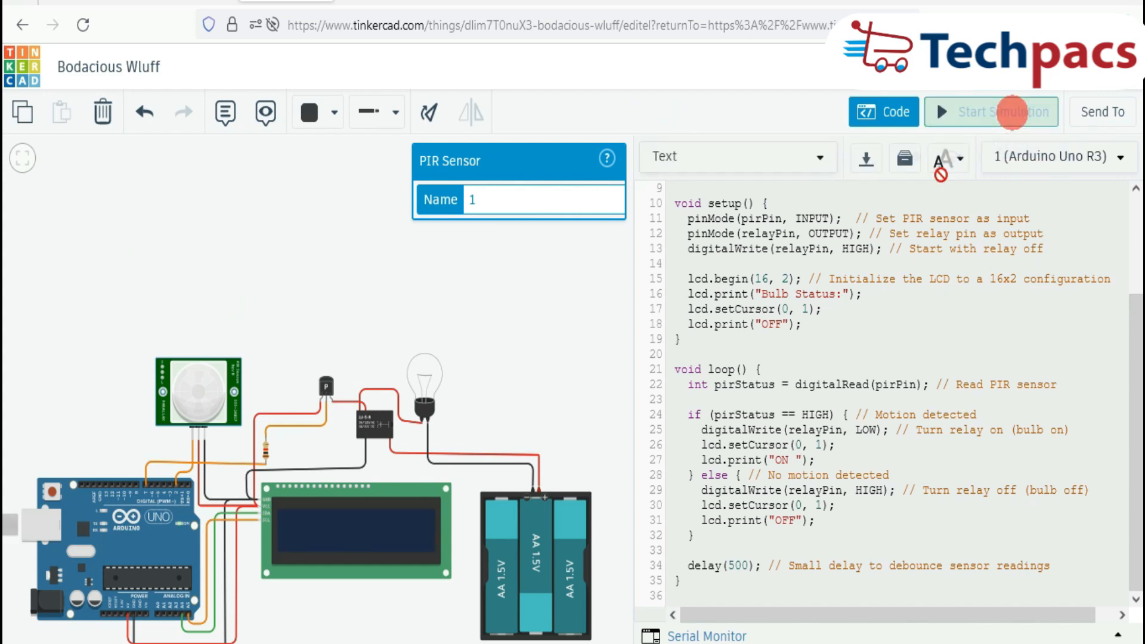
Review the circuit layout and check the sketch's pin definitions, setup and motion-detection loop
{"action": "scroll", "coordinate": [444, 456], "scroll_direction": "down", "scroll_amount": 1}
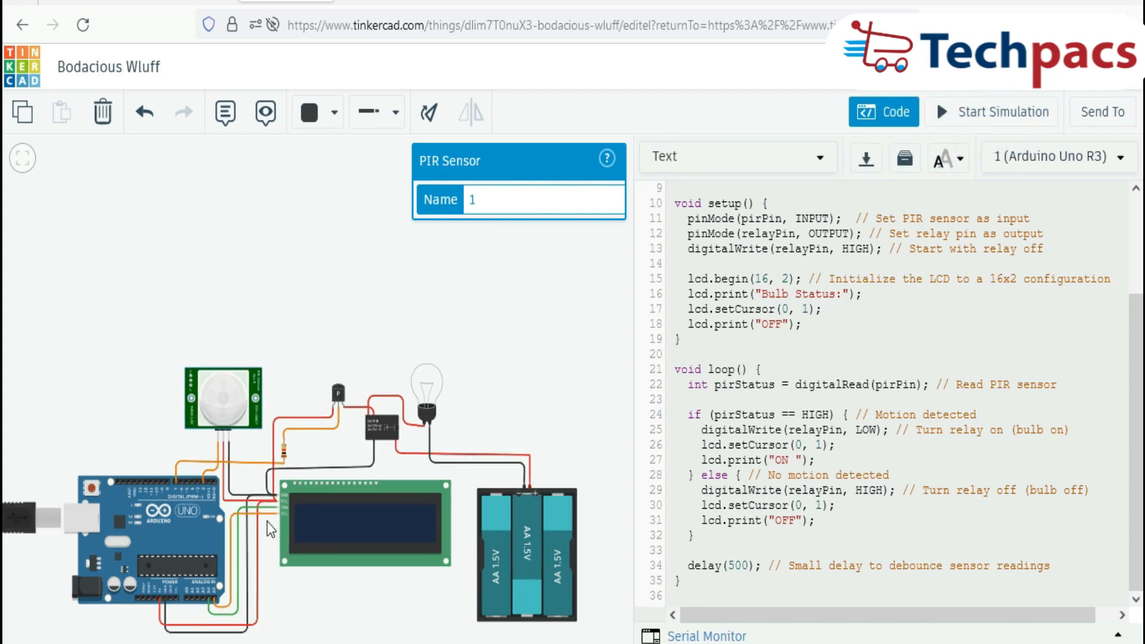
{"action": "scroll", "coordinate": [268, 526], "scroll_direction": "up", "scroll_amount": 2}
{"action": "left_click_drag", "start_coordinate": [336, 640], "coordinate": [328, 557]}
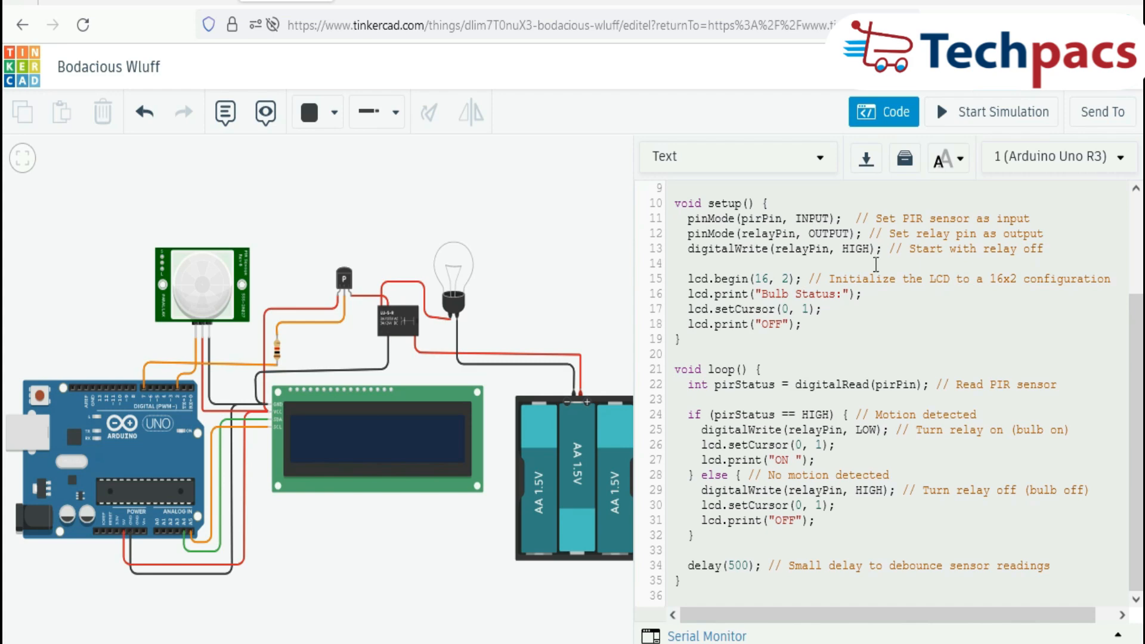
{"action": "scroll", "coordinate": [875, 420], "scroll_direction": "up", "scroll_amount": 3}
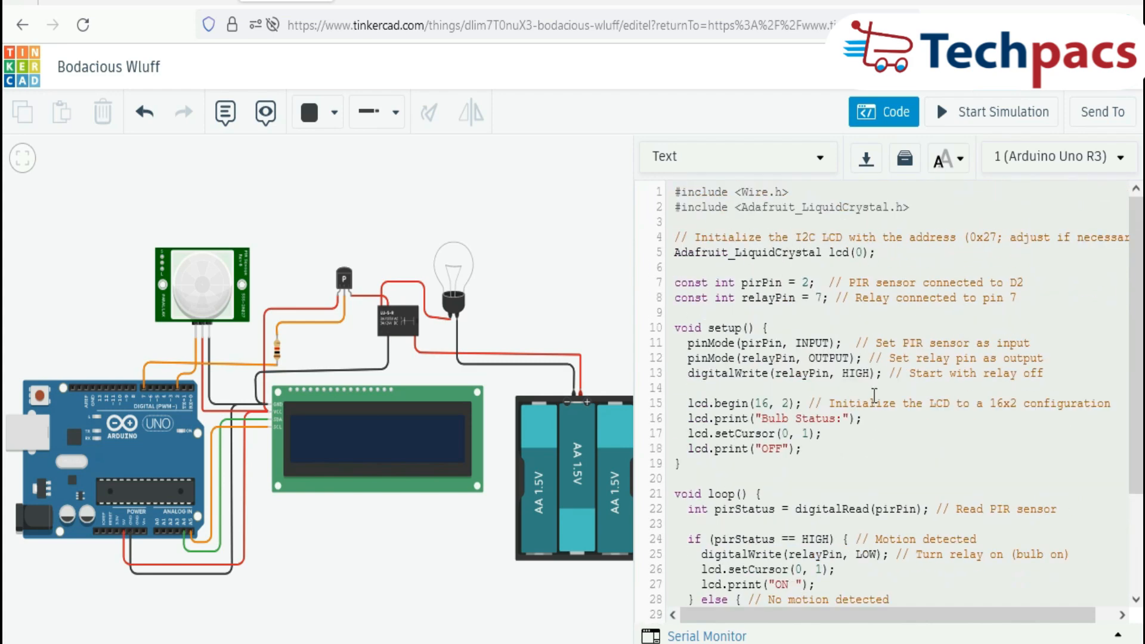
{"action": "scroll", "coordinate": [874, 395], "scroll_direction": "down", "scroll_amount": 3}
{"action": "scroll", "coordinate": [875, 397], "scroll_direction": "up", "scroll_amount": 3}
{"action": "scroll", "coordinate": [854, 480], "scroll_direction": "down", "scroll_amount": 3}
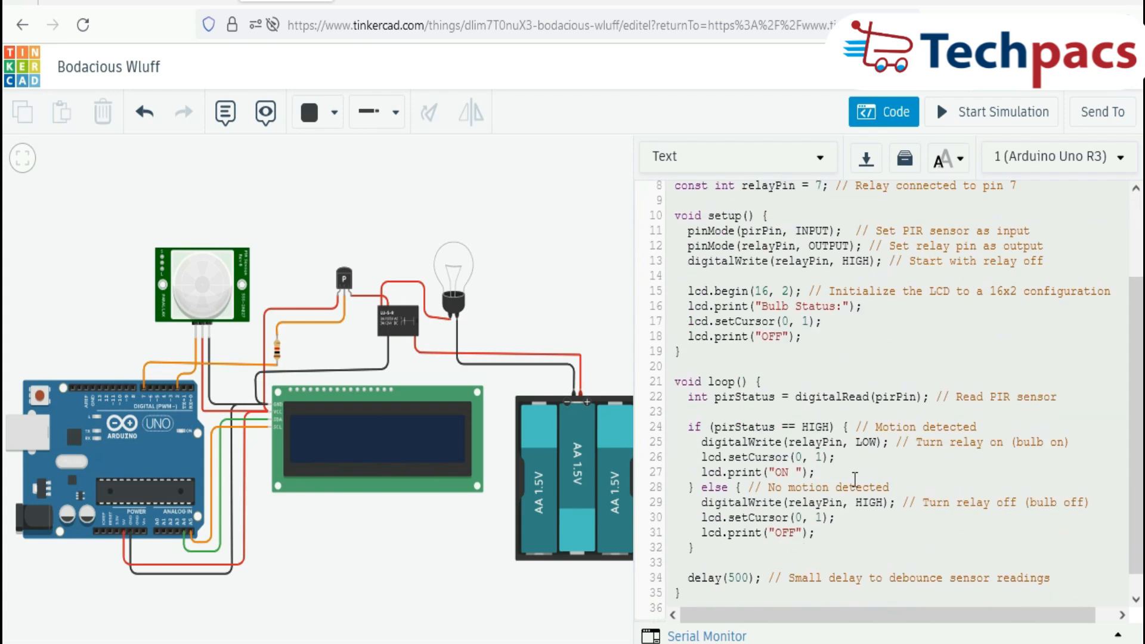
{"action": "scroll", "coordinate": [854, 480], "scroll_direction": "down", "scroll_amount": 1}
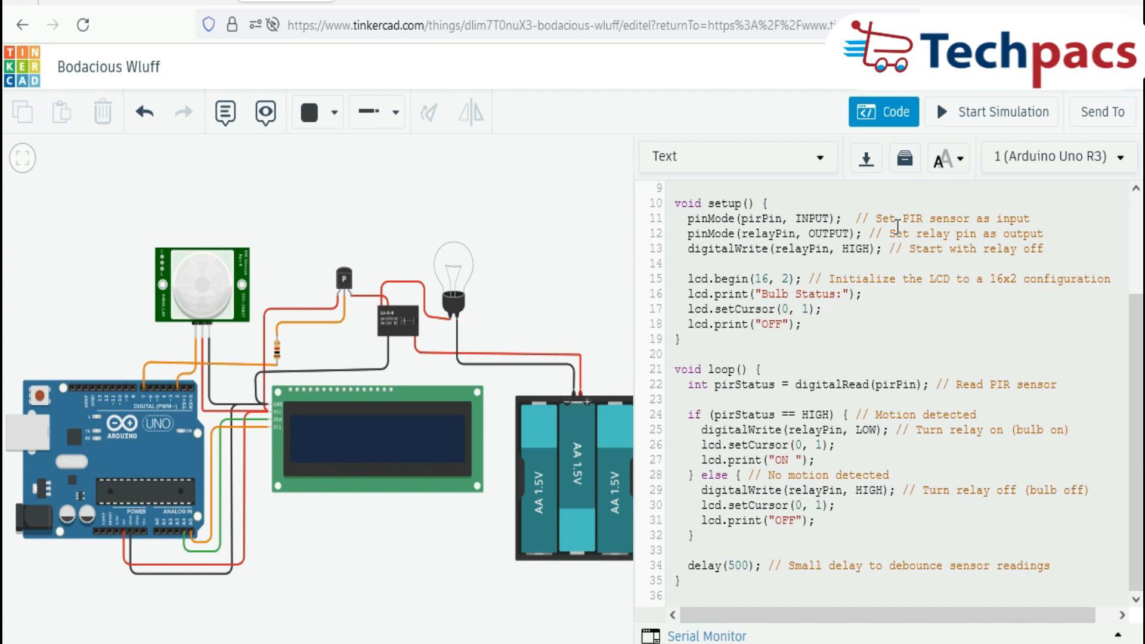
Restart the simulation and try to reach the target in the PIR sensor's detection zone
{"action": "left_click", "coordinate": [948, 113]}
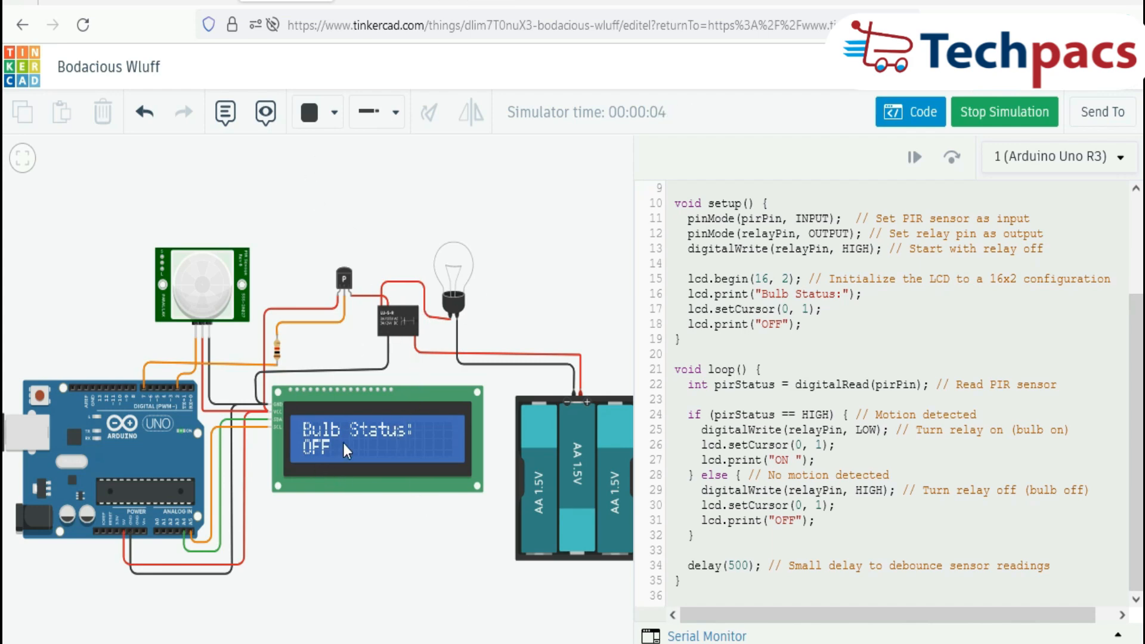
{"action": "left_click", "coordinate": [204, 280]}
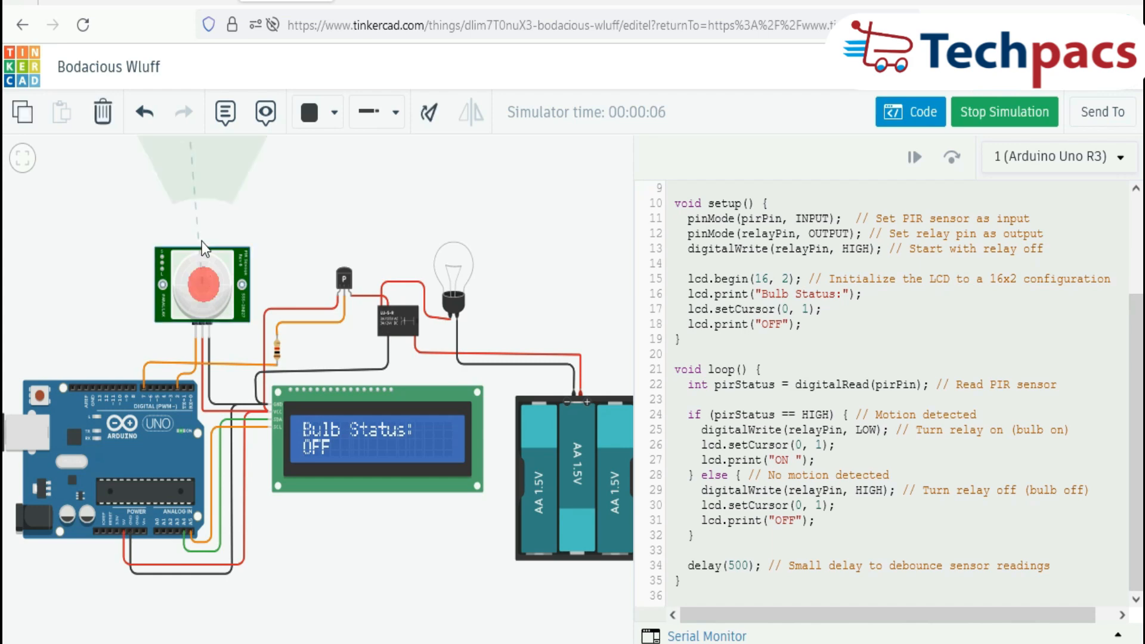
{"action": "left_click", "coordinate": [201, 152]}
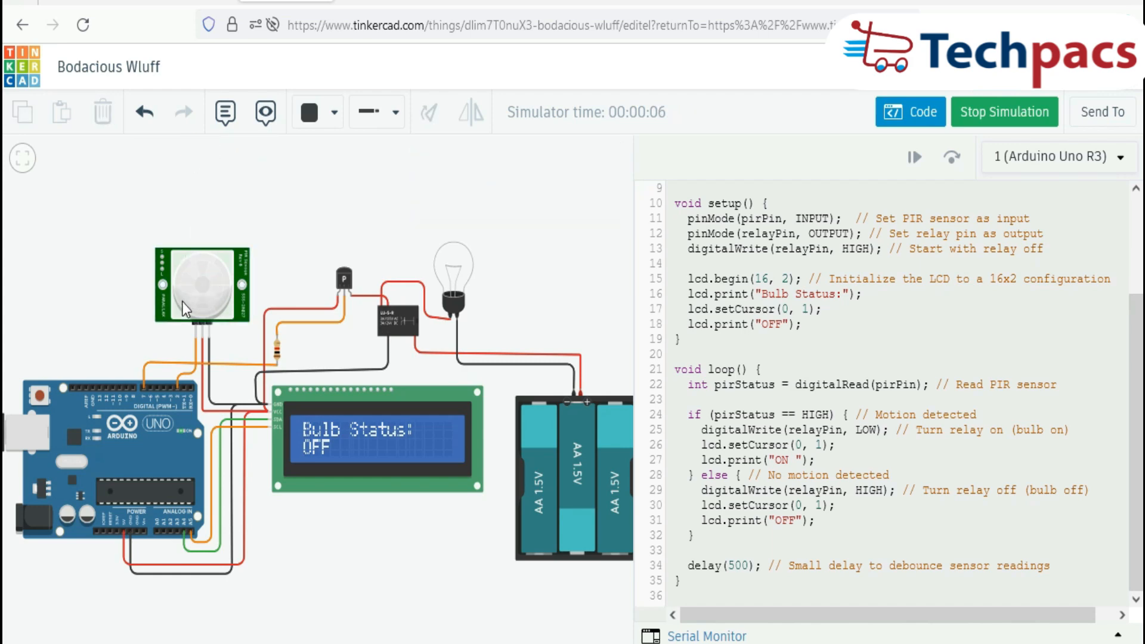